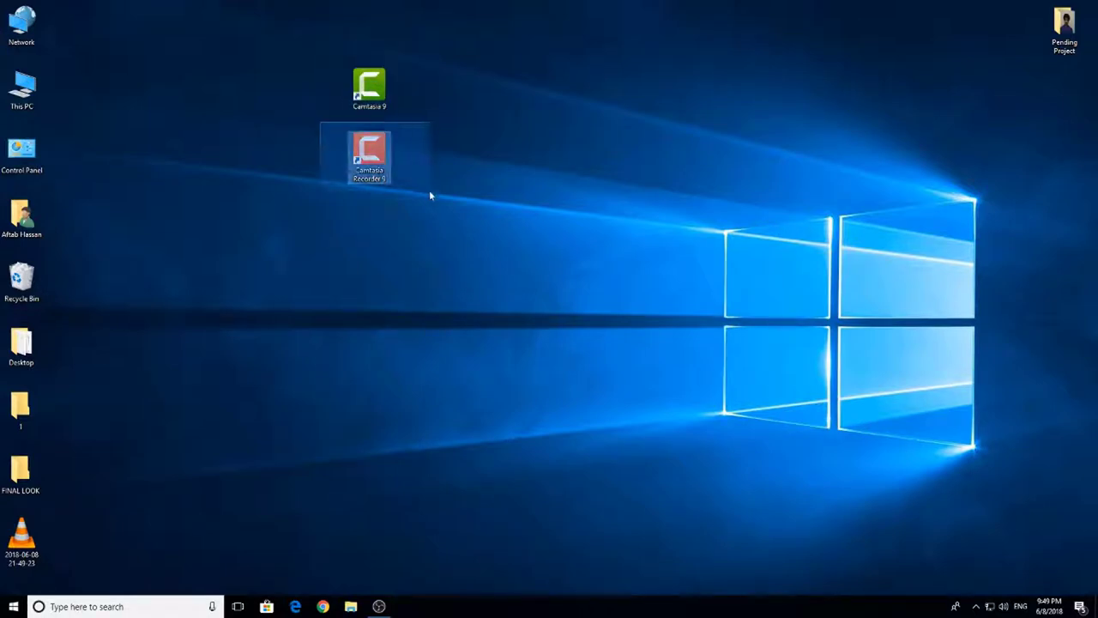
Launch Camtasia Recorder 9 from its desktop shortcut and close it again.
drag(324, 34, 346, 201)
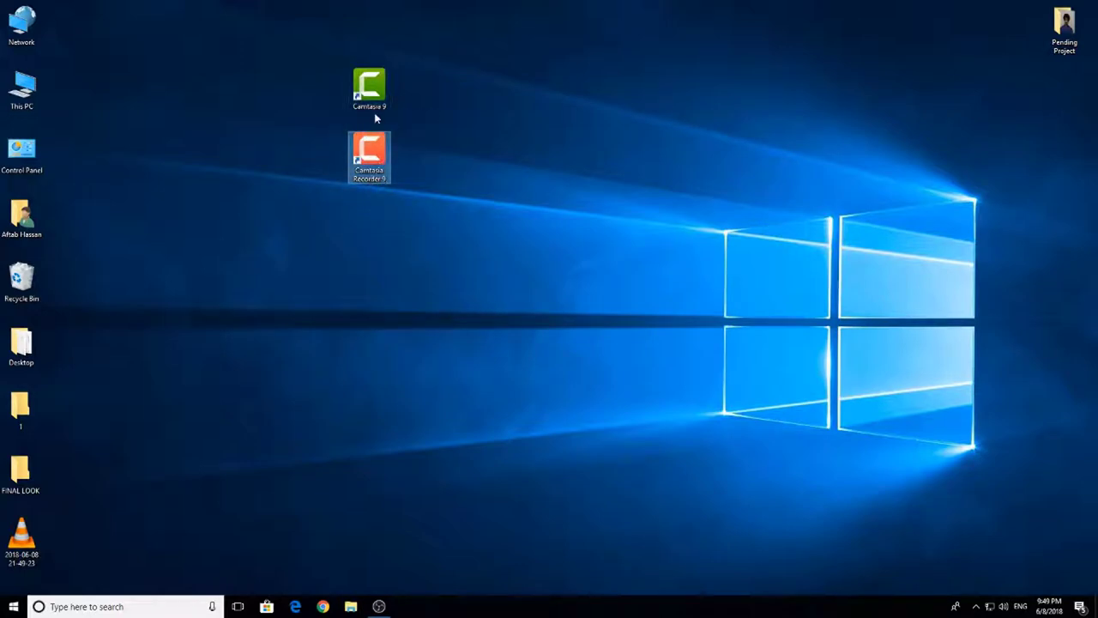
click(380, 89)
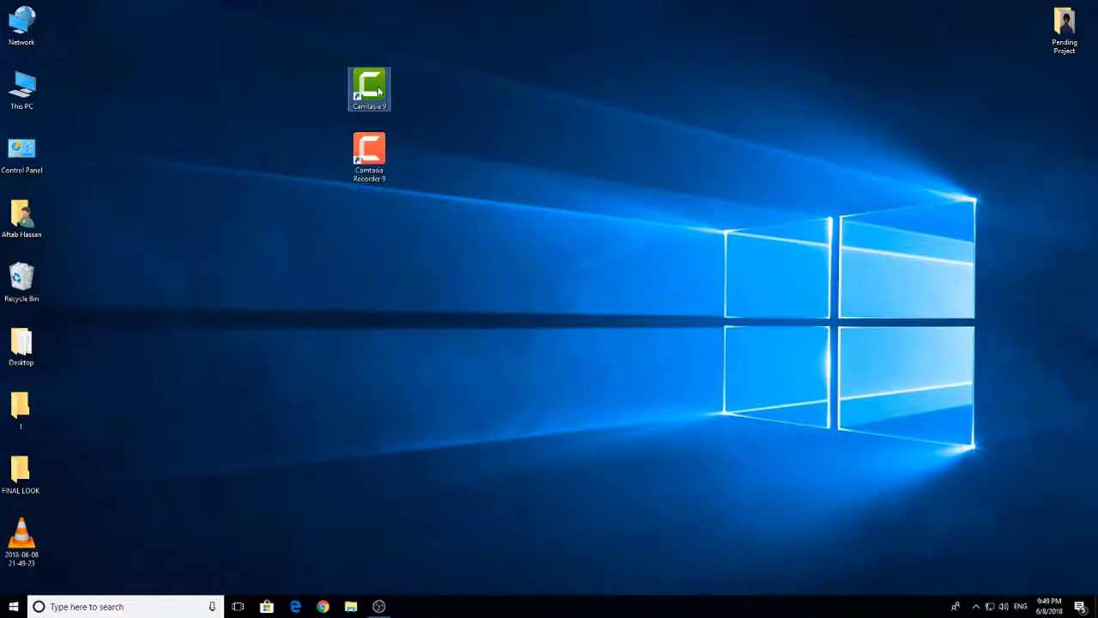
click(369, 160)
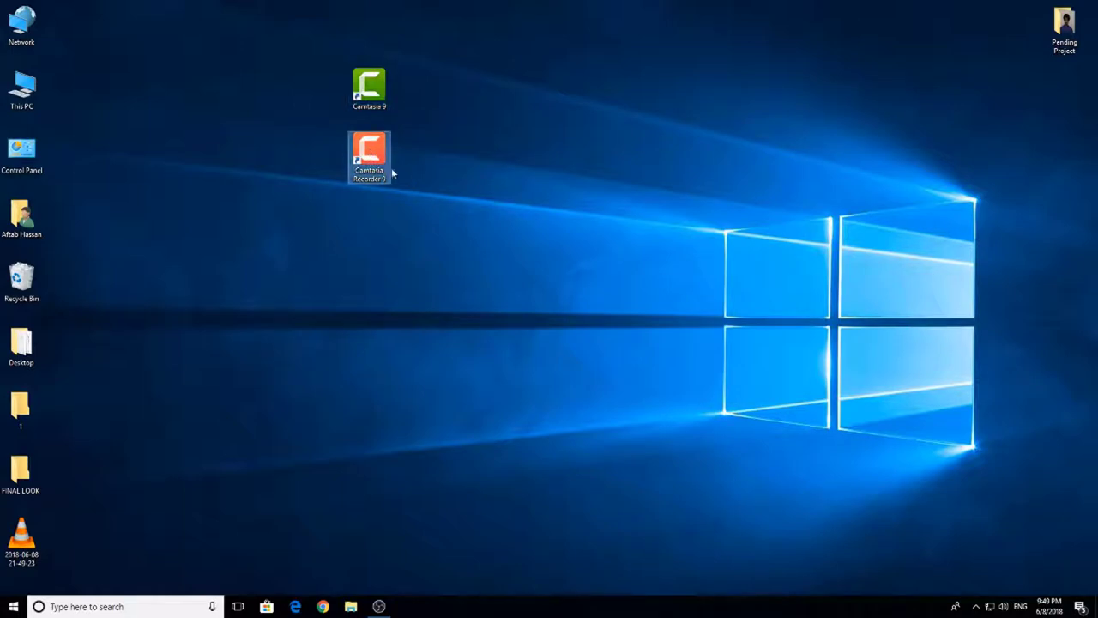
double_click(371, 156)
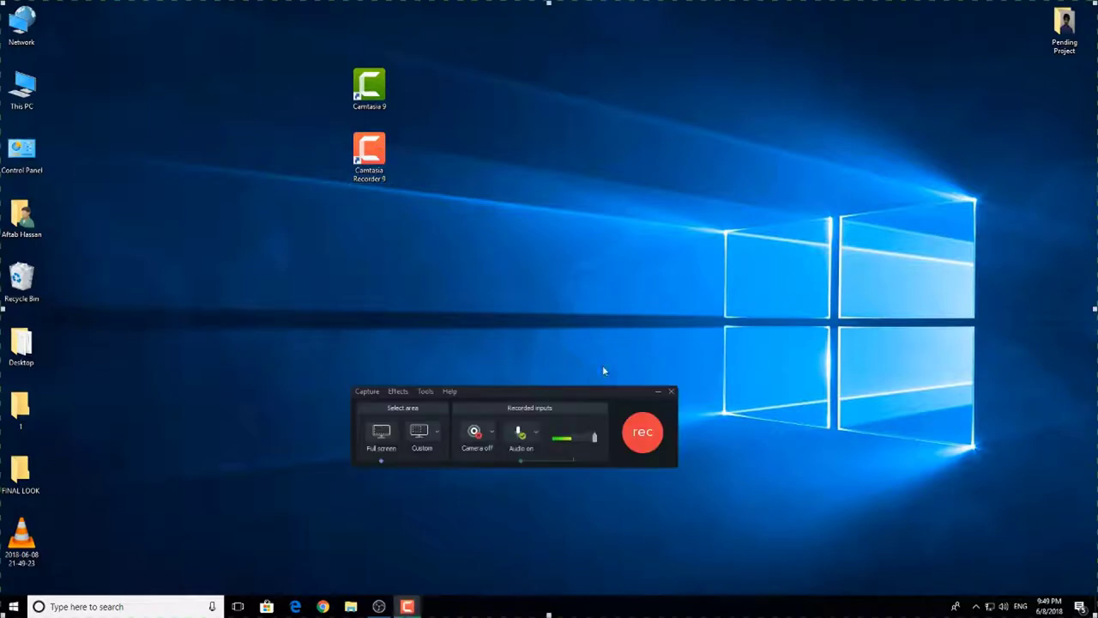
drag(593, 392, 645, 307)
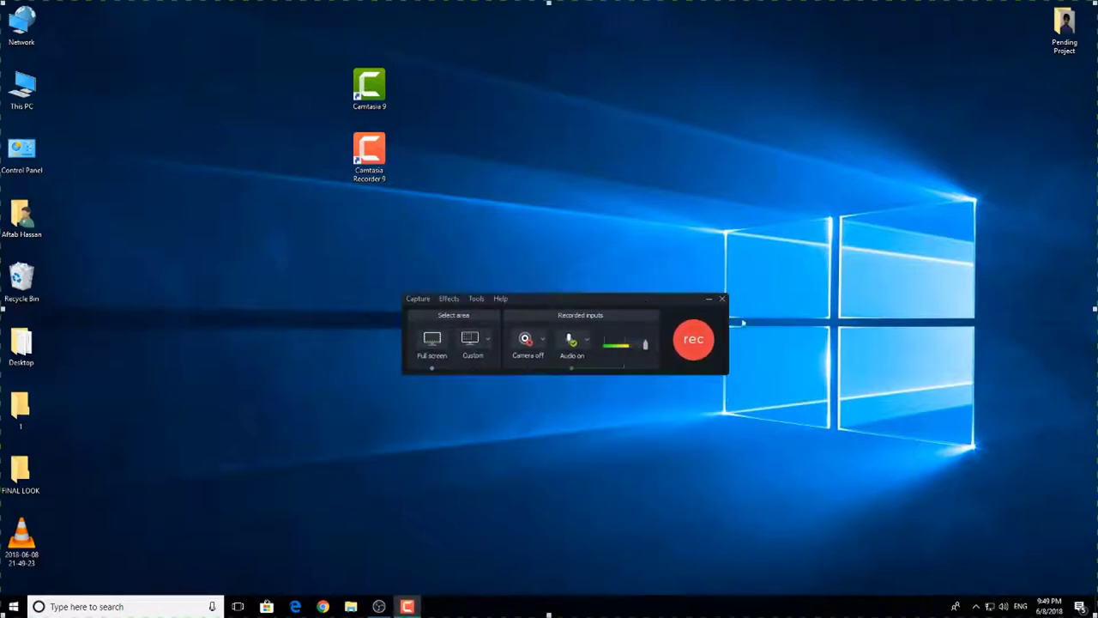
click(722, 298)
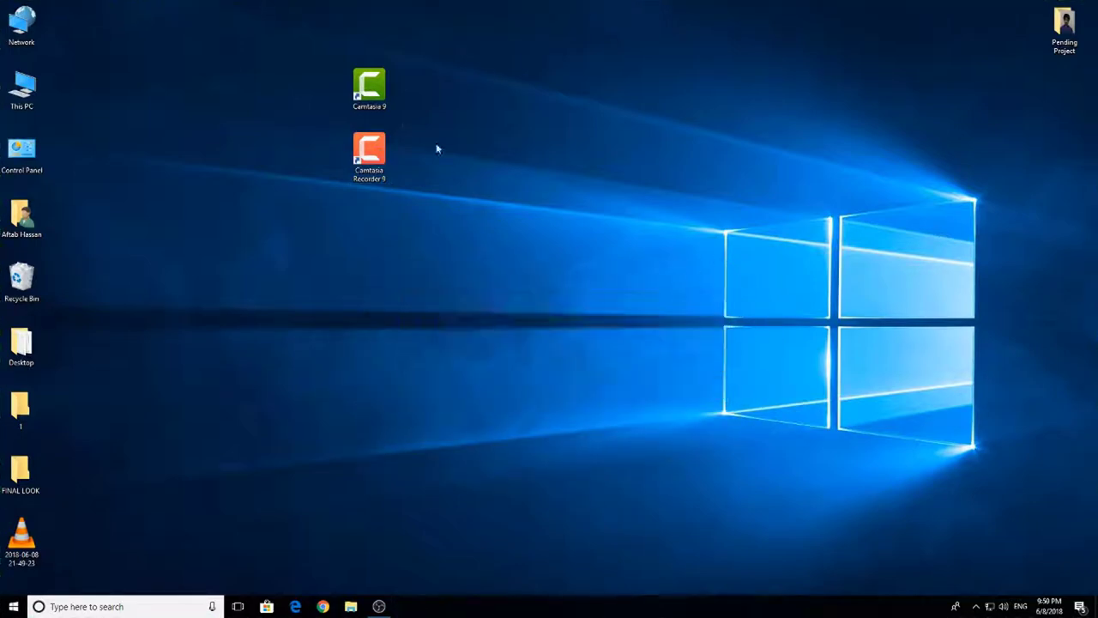
Launch Camtasia 9 from its desktop shortcut and start a new project.
drag(304, 37, 429, 121)
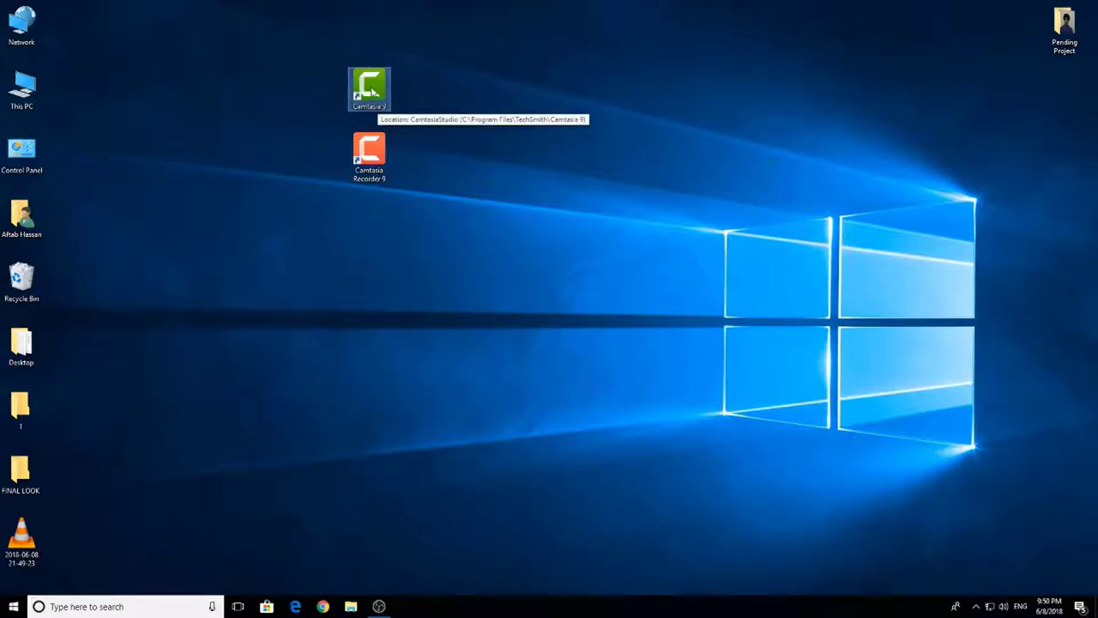
drag(459, 36, 333, 203)
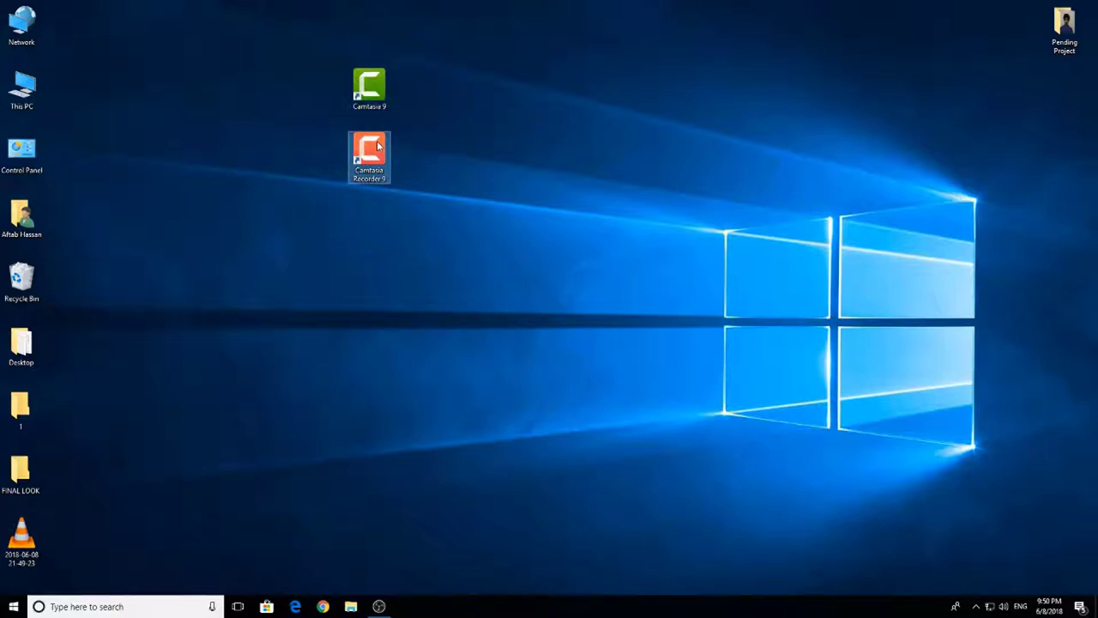
click(372, 96)
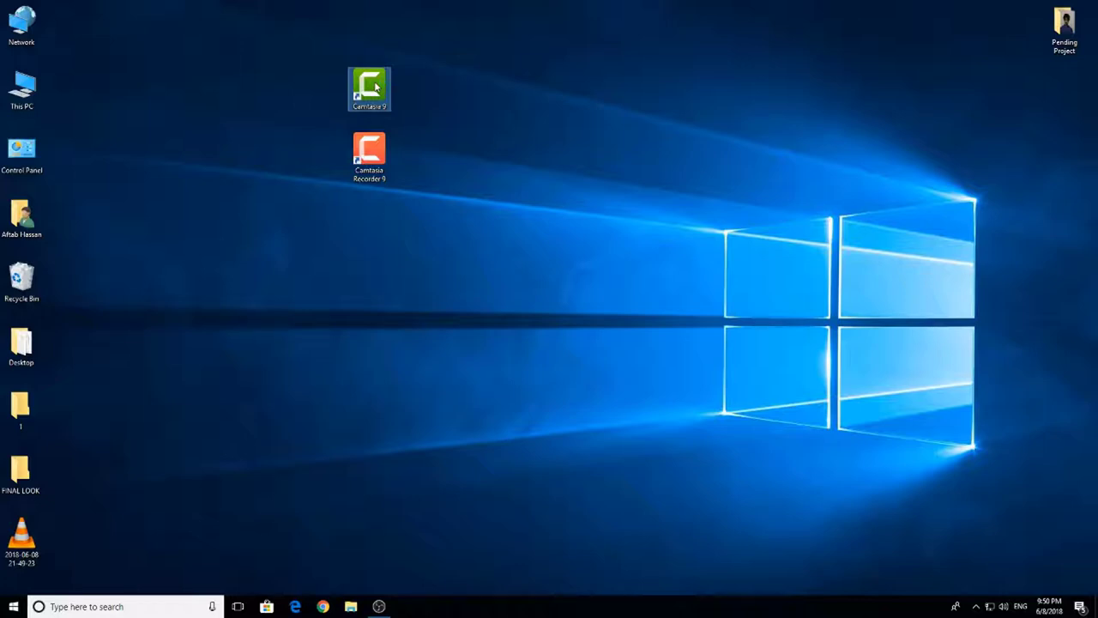
double_click(375, 87)
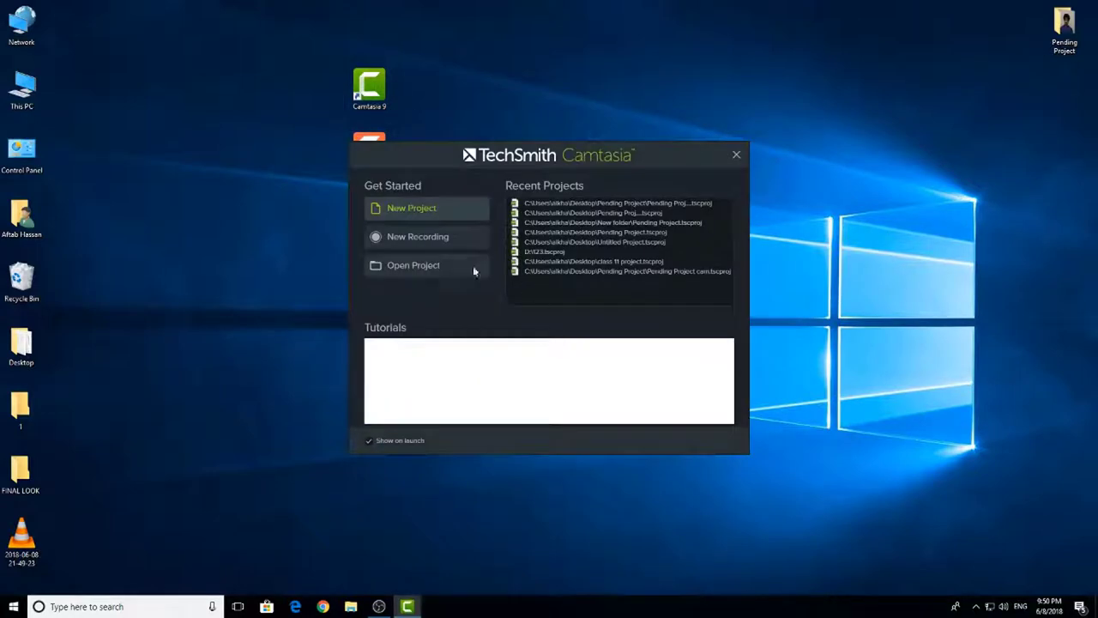
click(442, 209)
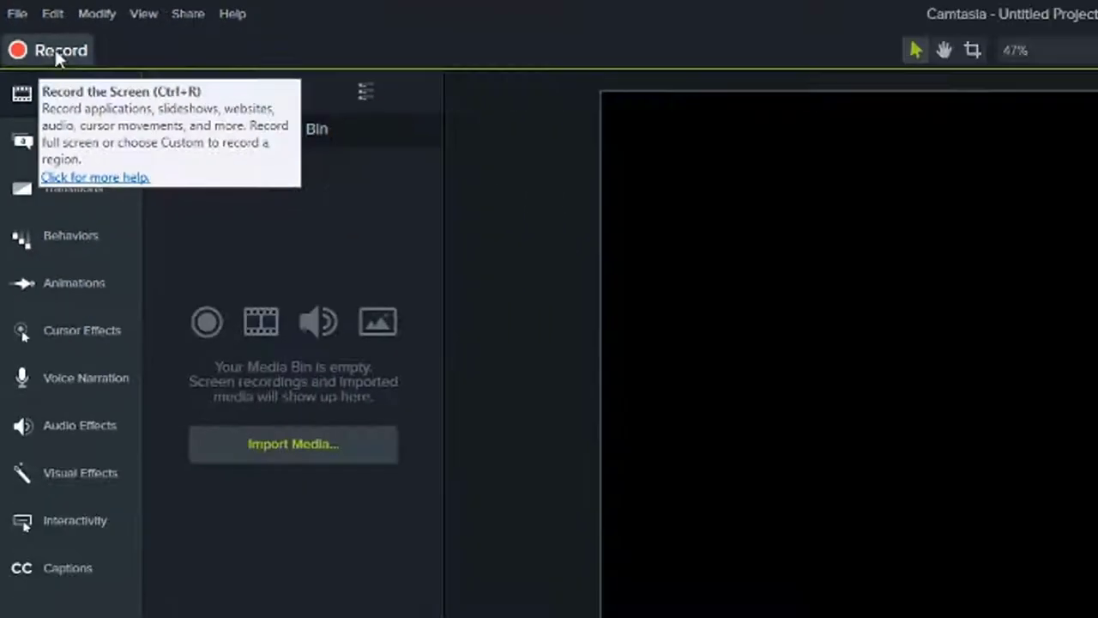
Open the screen recorder from within the Camtasia editor, and close both the recorder and the editor.
click(110, 101)
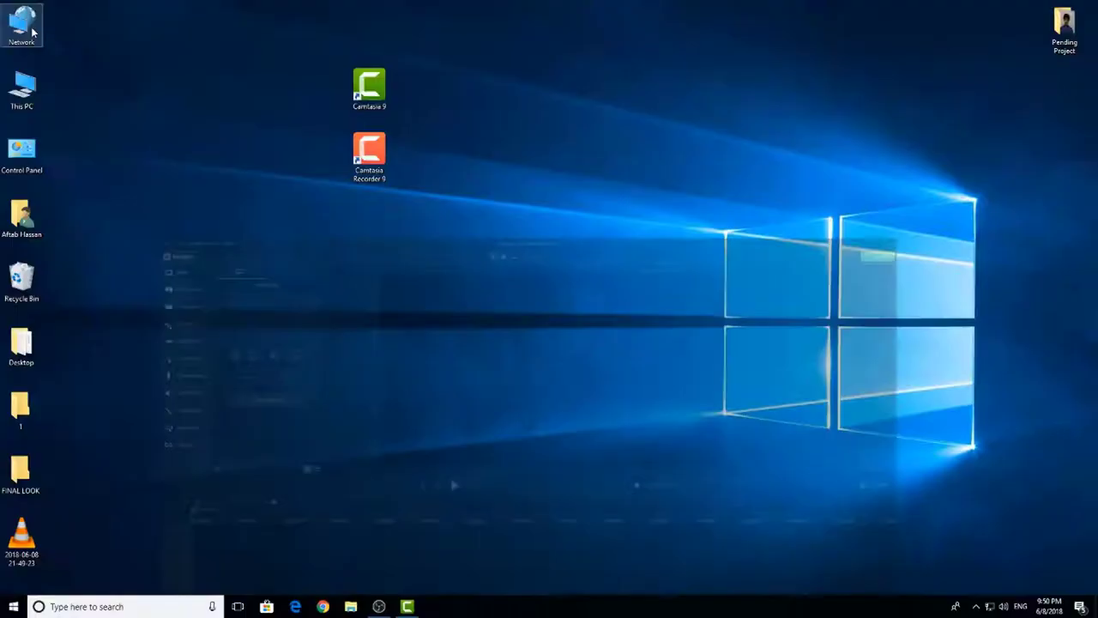
drag(907, 507, 741, 297)
click(377, 182)
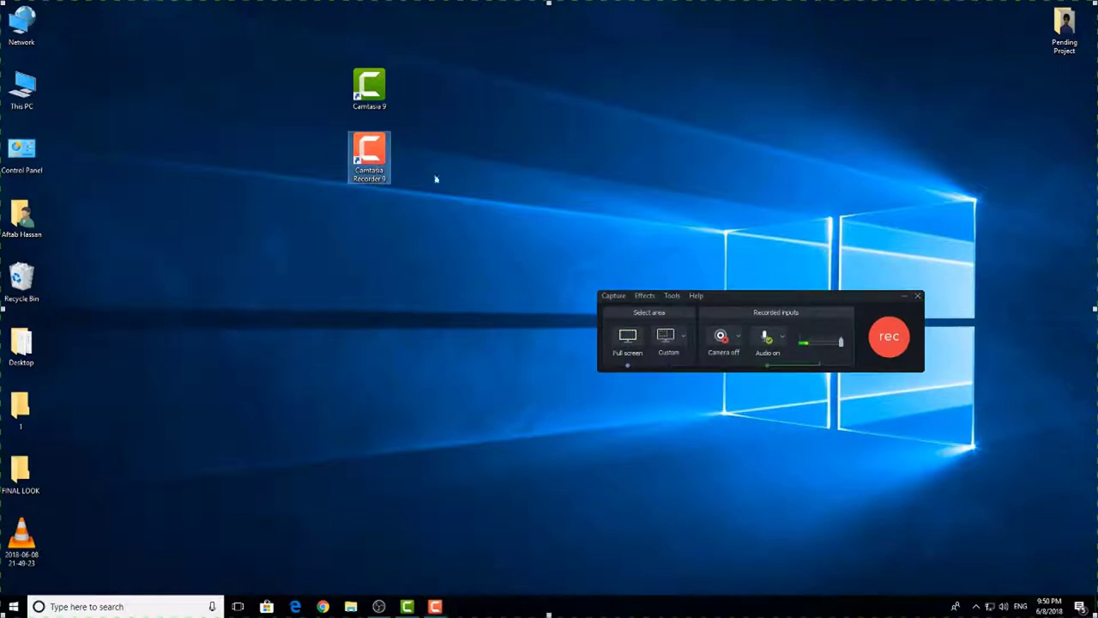
click(917, 295)
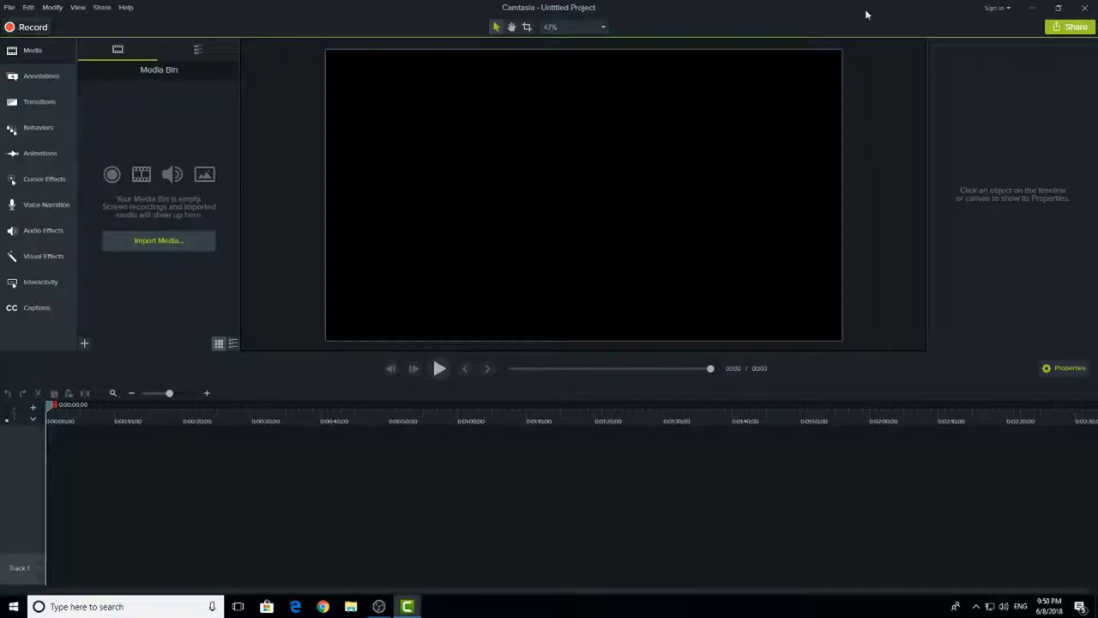
click(1084, 7)
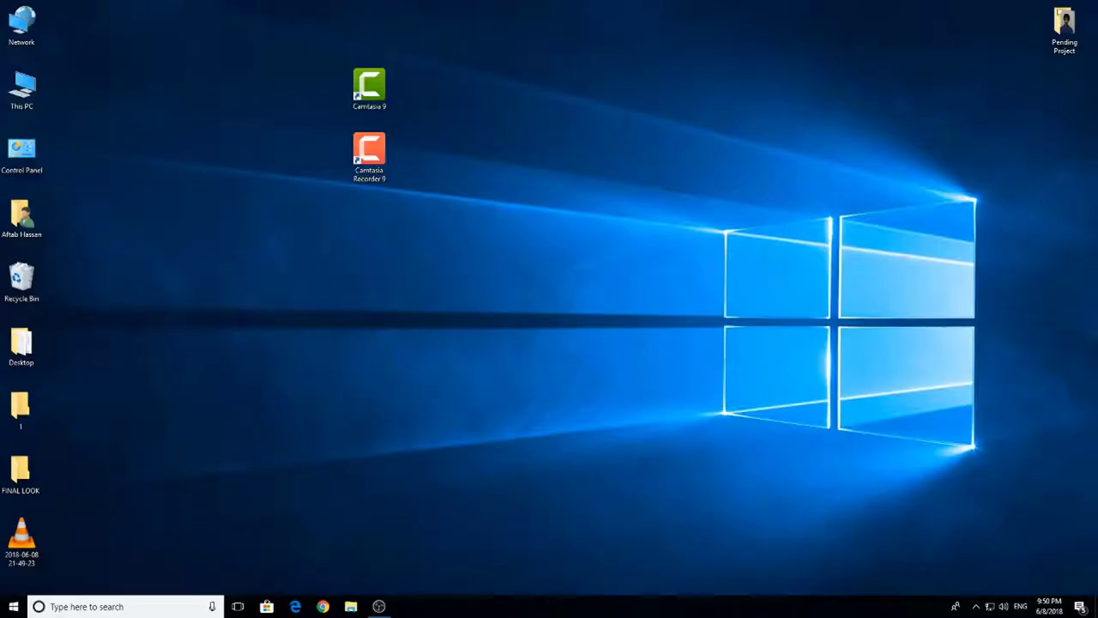
Launch Camtasia Recorder 9 from its desktop shortcut and move its window away from the desktop's centre.
double_click(375, 159)
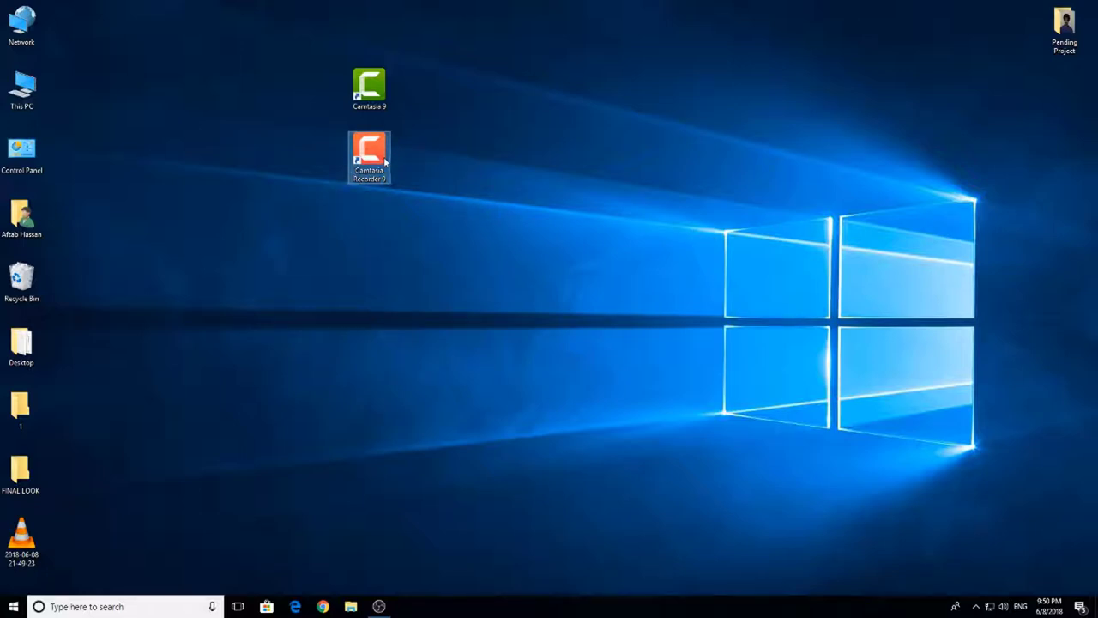
drag(764, 309, 934, 489)
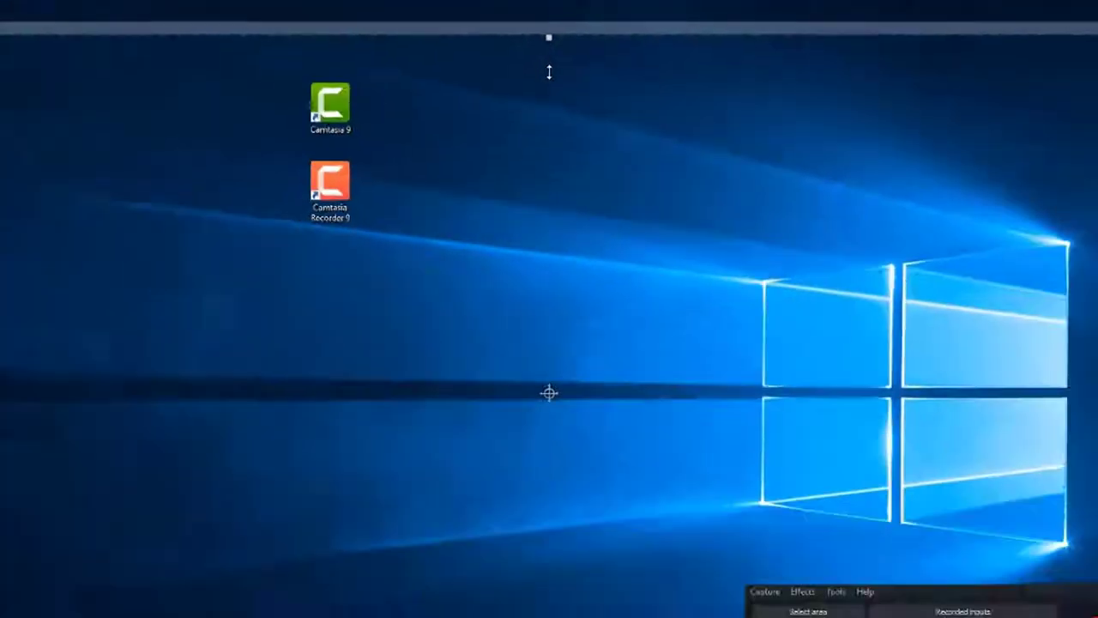
Try reducing the recording area's height from the top to about 849 and from the bottom to about 1036, restoring full screen each time.
drag(549, 71, 545, 158)
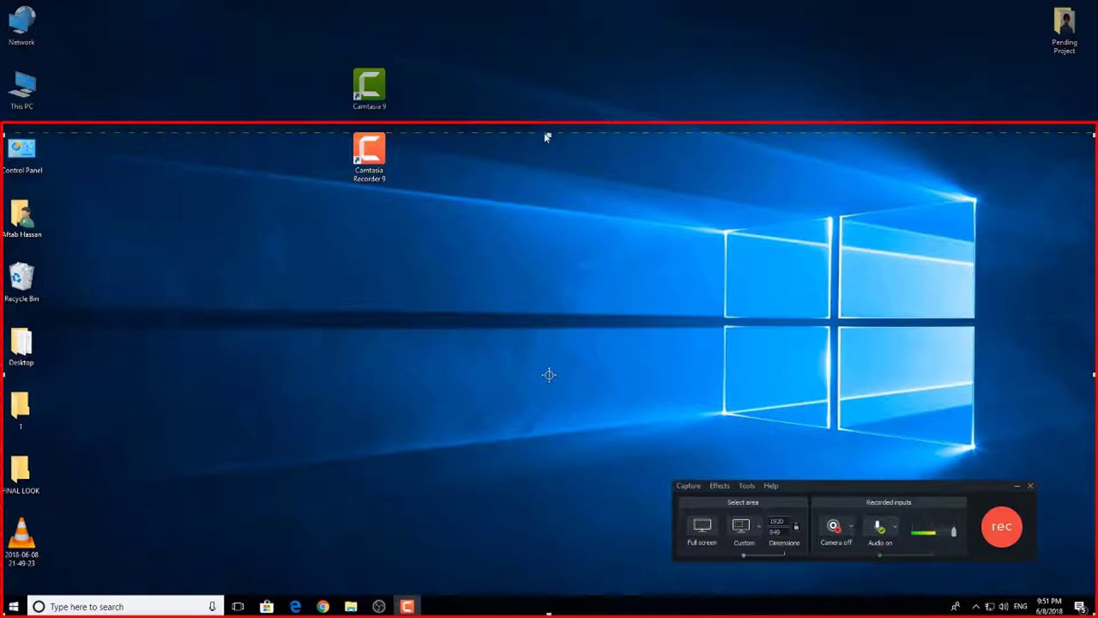
drag(546, 137, 548, 2)
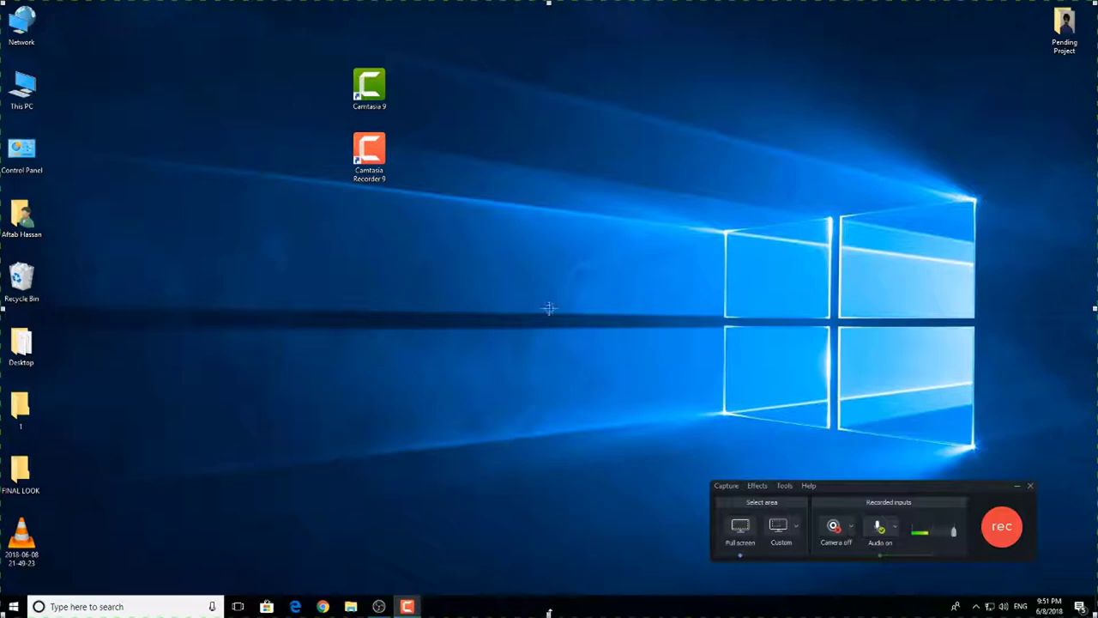
drag(549, 612, 549, 590)
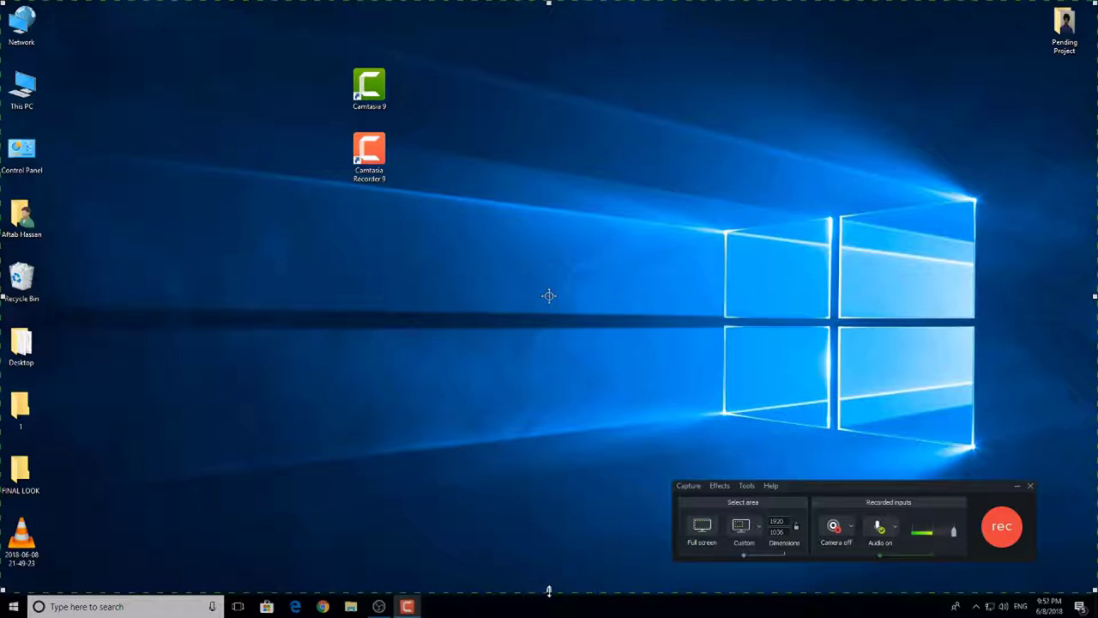
drag(549, 591, 549, 614)
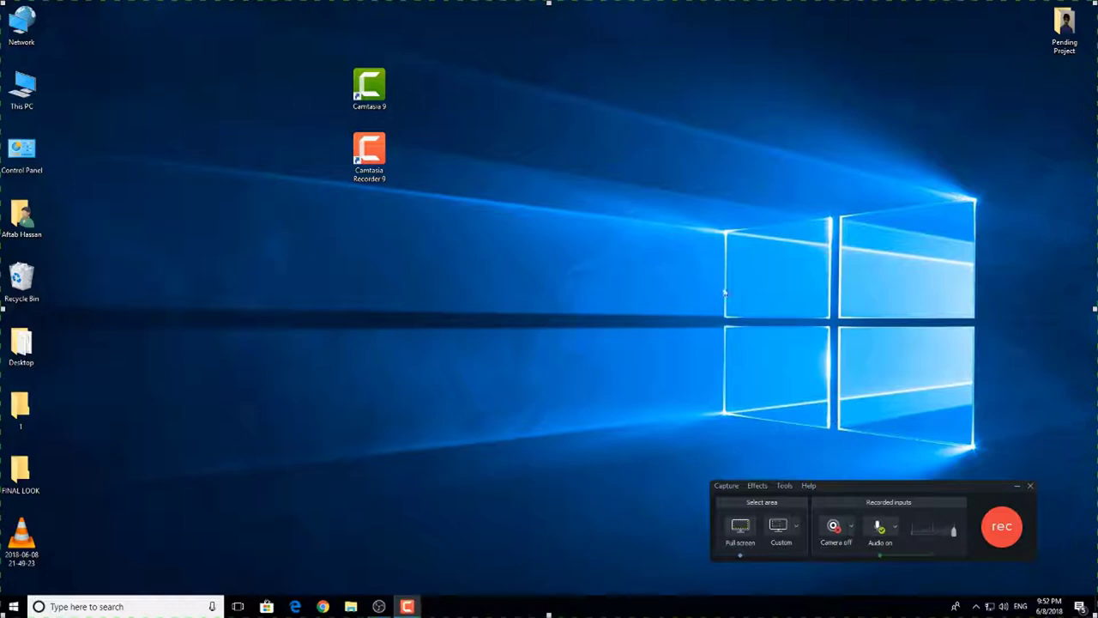
Move the recorder window to the middle of the desktop and review its capture, effects and tools commands.
drag(884, 485, 611, 312)
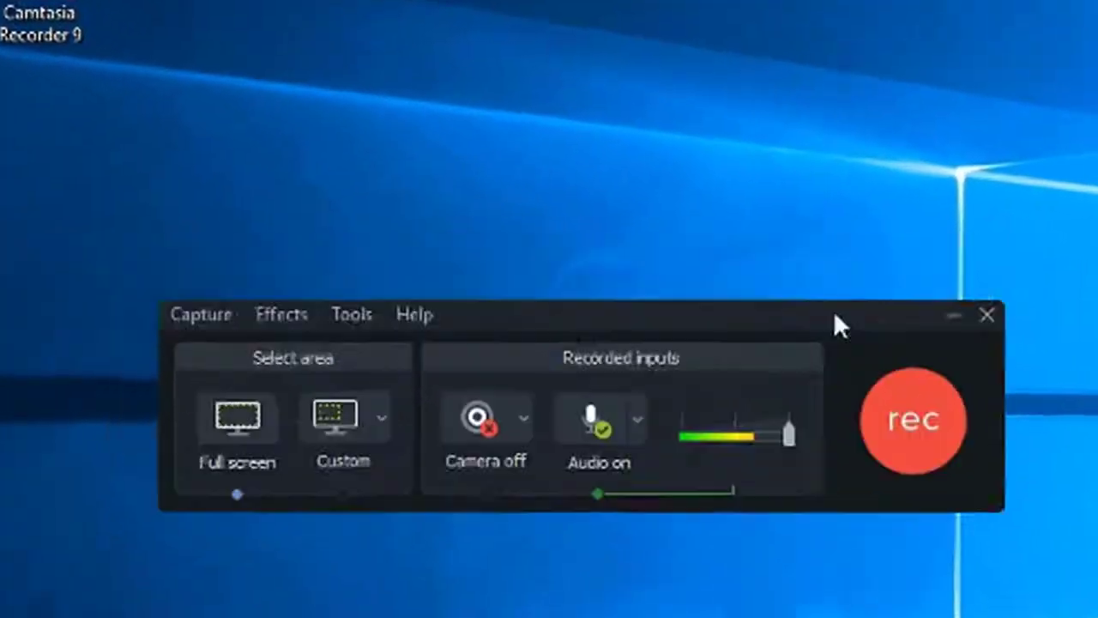
drag(833, 309, 802, 334)
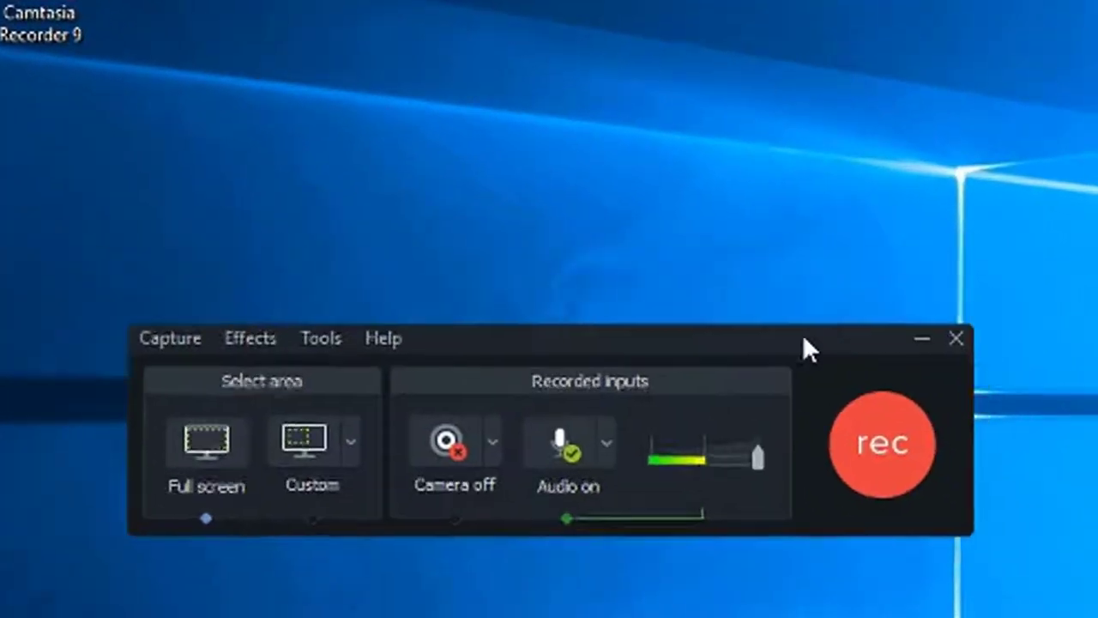
click(176, 343)
mouse_move(236, 347)
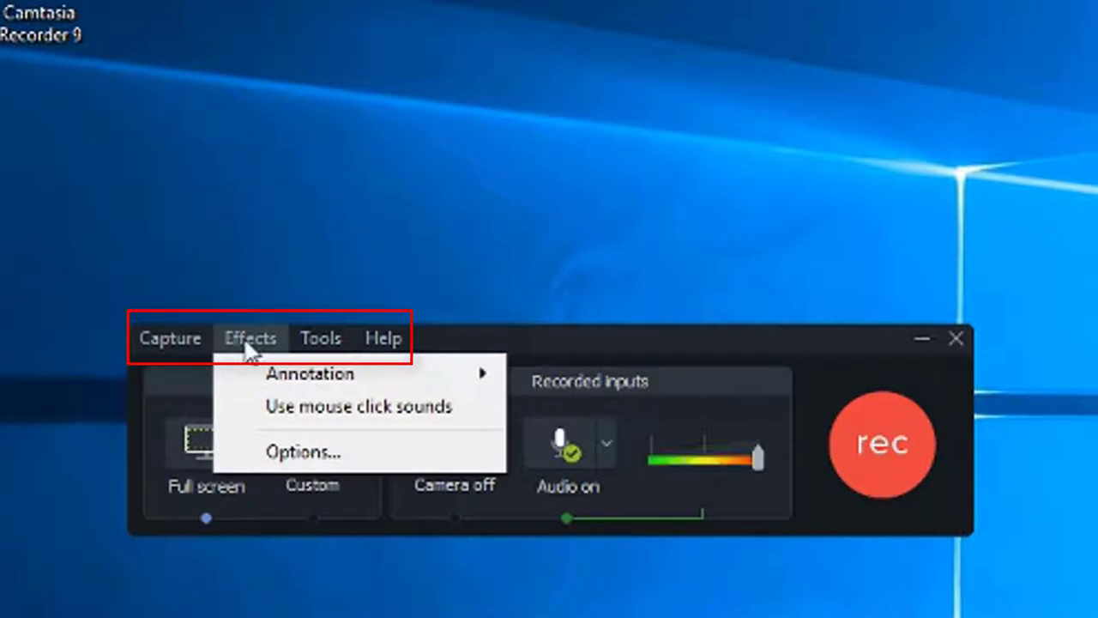
mouse_move(303, 348)
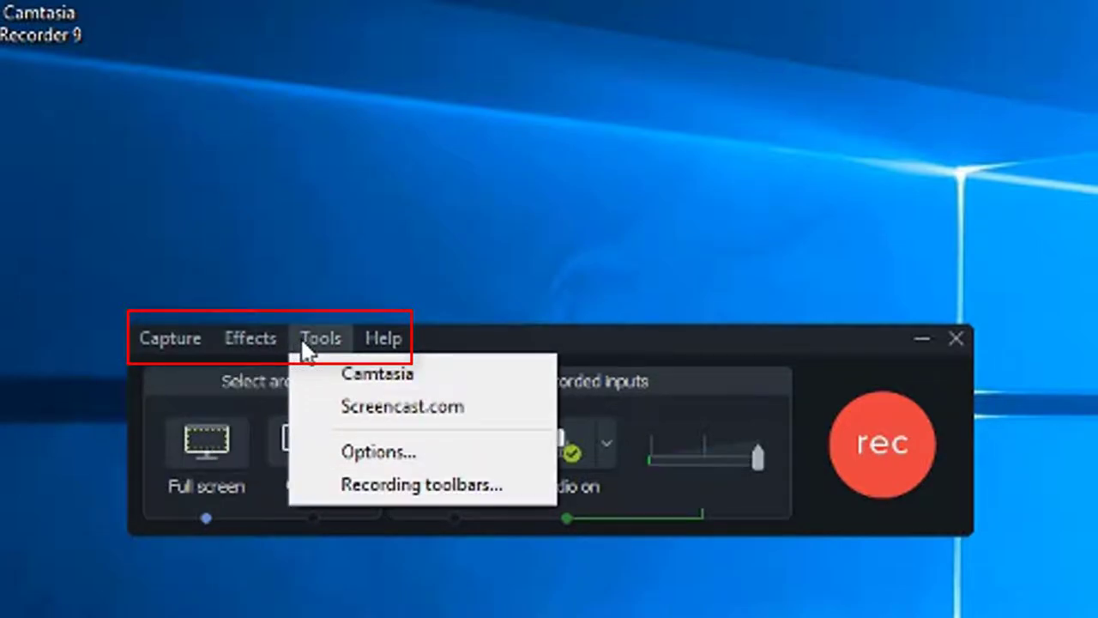
mouse_move(373, 345)
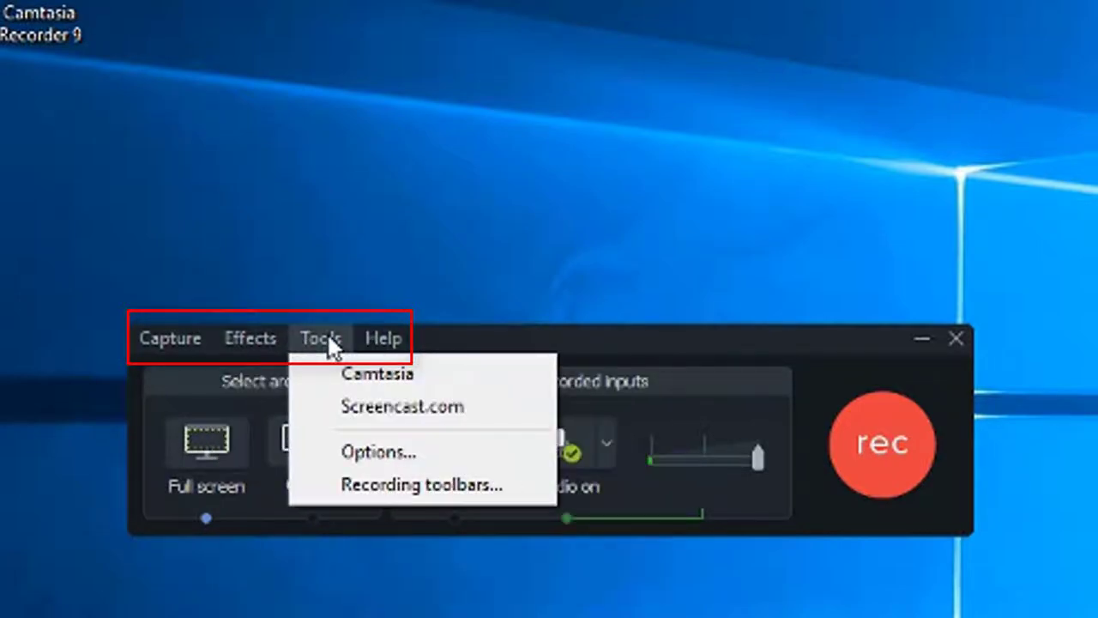
click(480, 335)
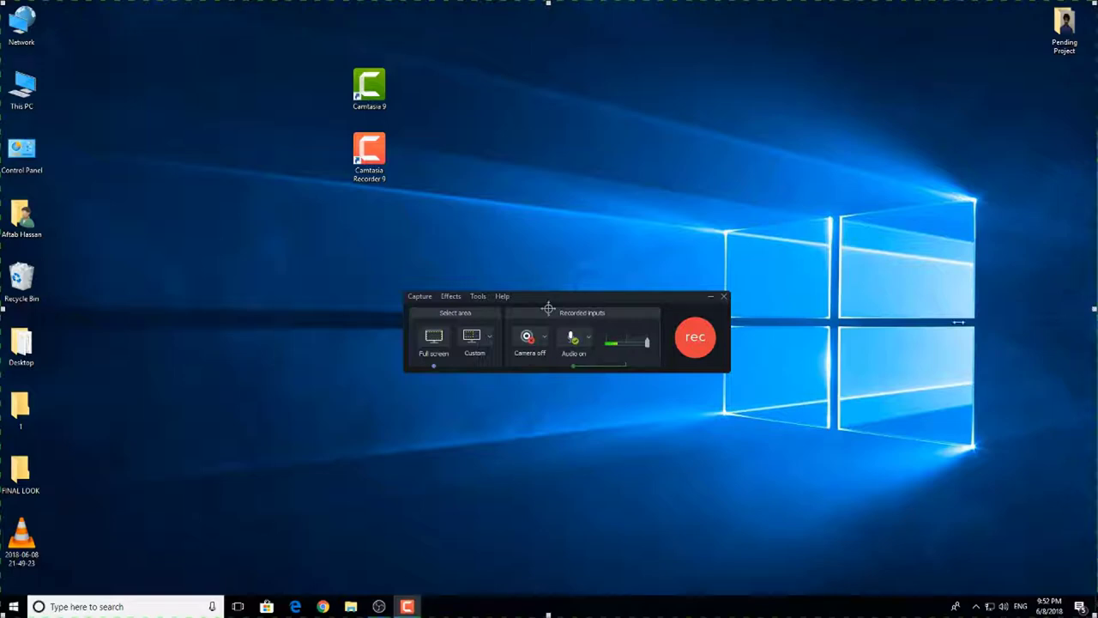
Try narrowing the recording area from its right edge to about 1491 × 1080, and restore full-screen capture.
drag(1092, 308, 852, 310)
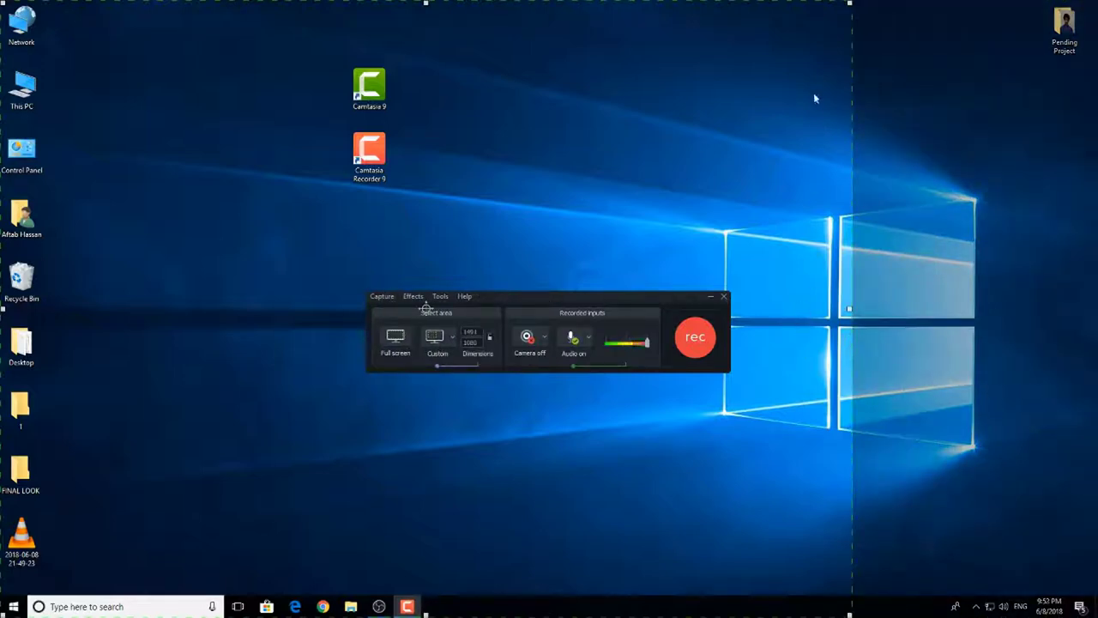
click(393, 341)
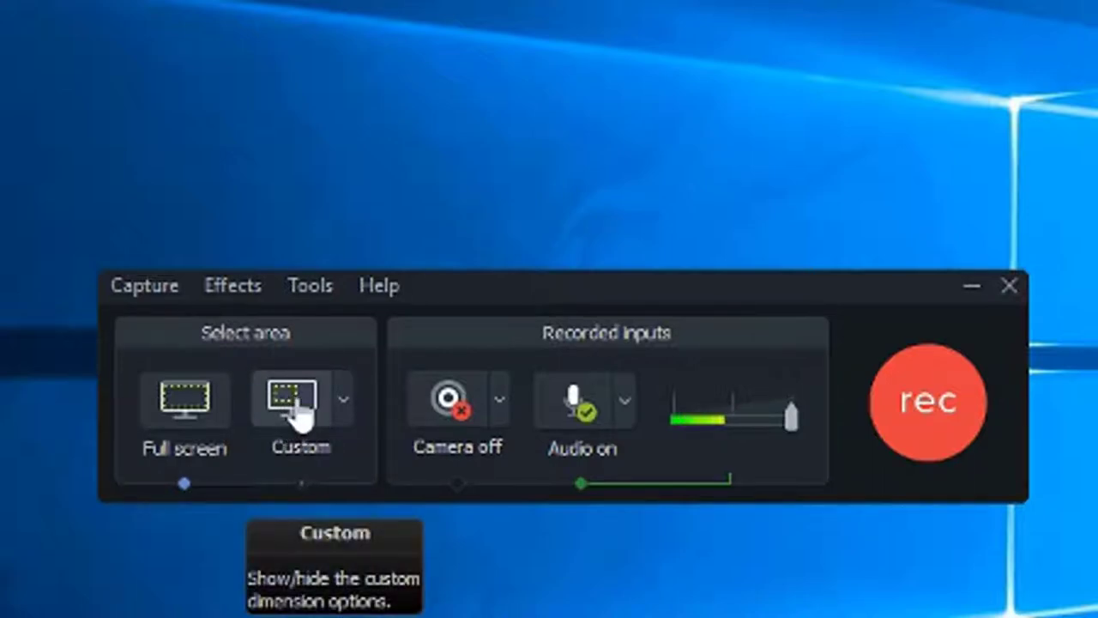
Review the preset recording sizes and switch the recording area to custom dimensions of 1280 × 720.
click(344, 404)
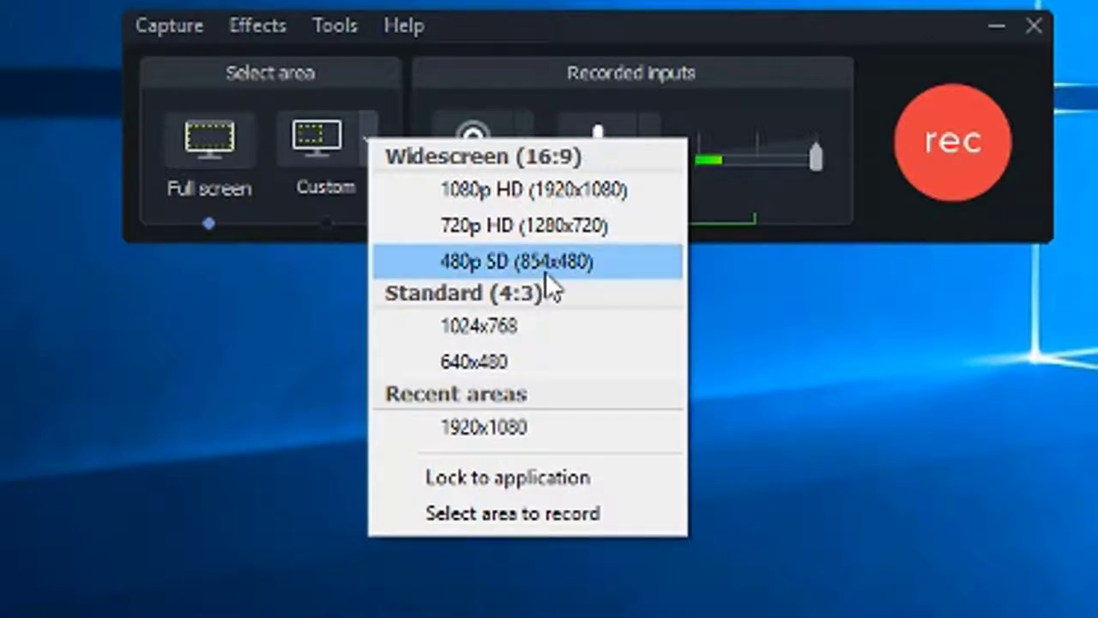
click(459, 36)
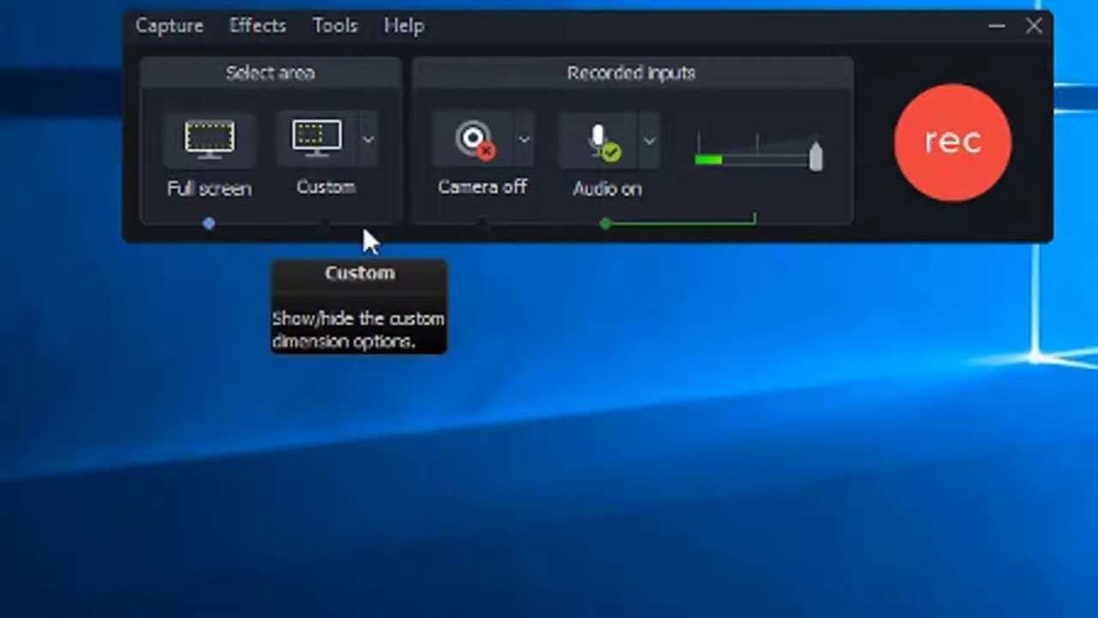
click(316, 171)
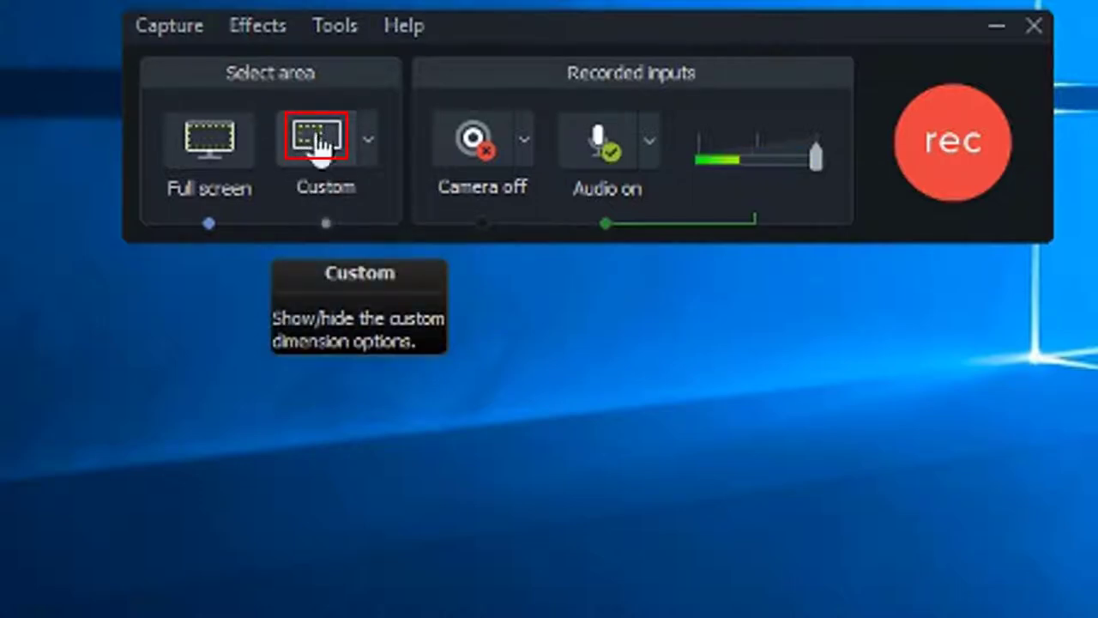
click(317, 142)
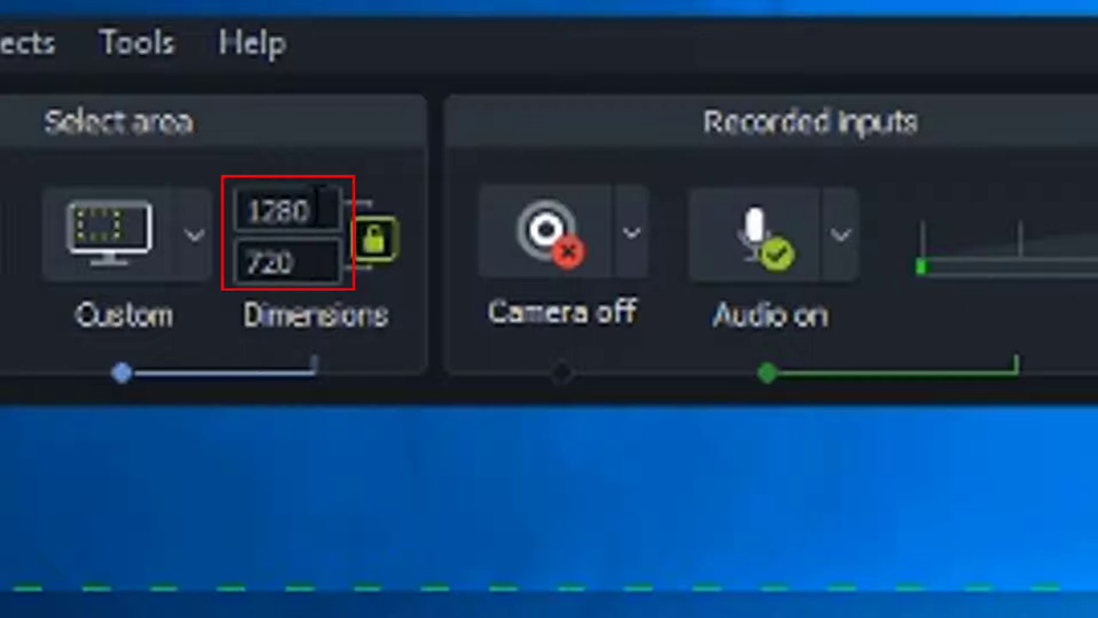
Open the custom recording area's width and height values for editing.
click(324, 203)
double_click(324, 203)
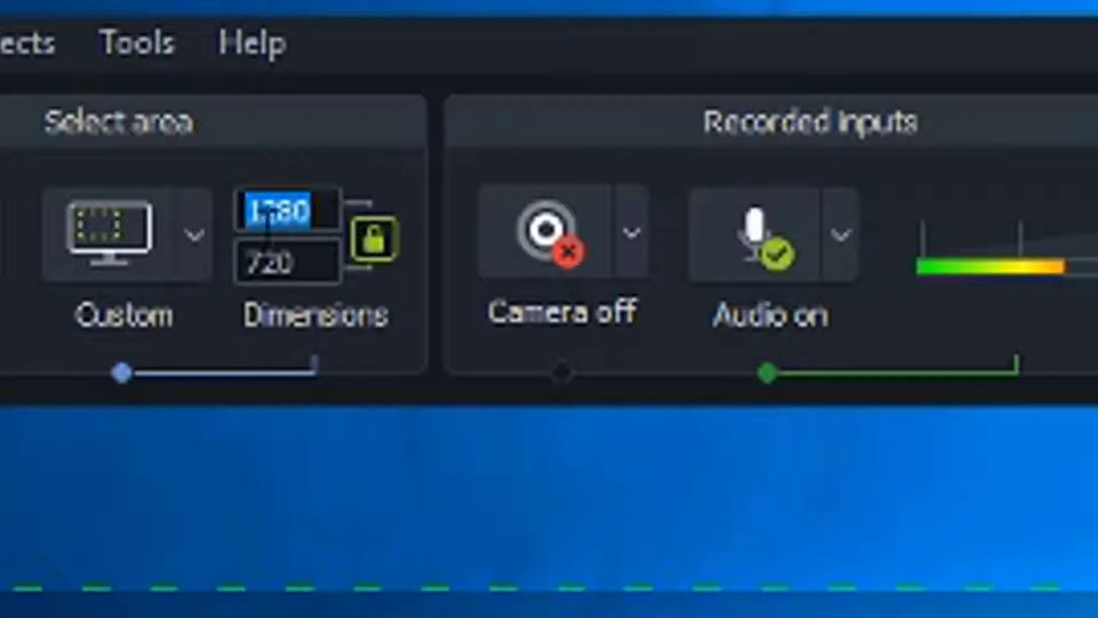
click(318, 269)
double_click(319, 213)
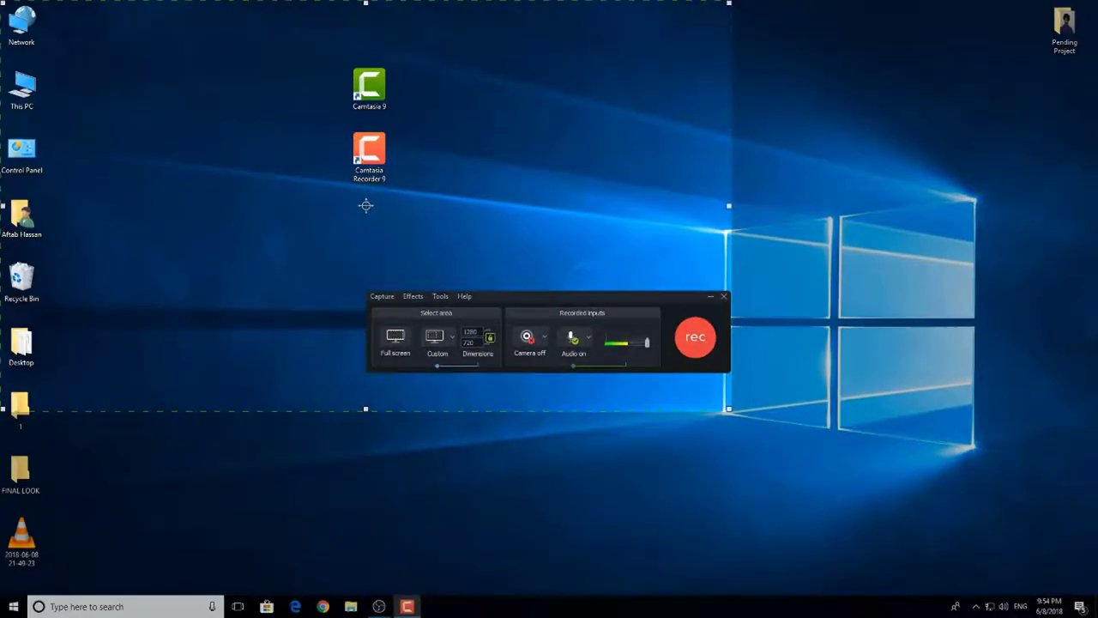
Restore full-screen capture and try turning on the camera for the recording.
key(Tab)
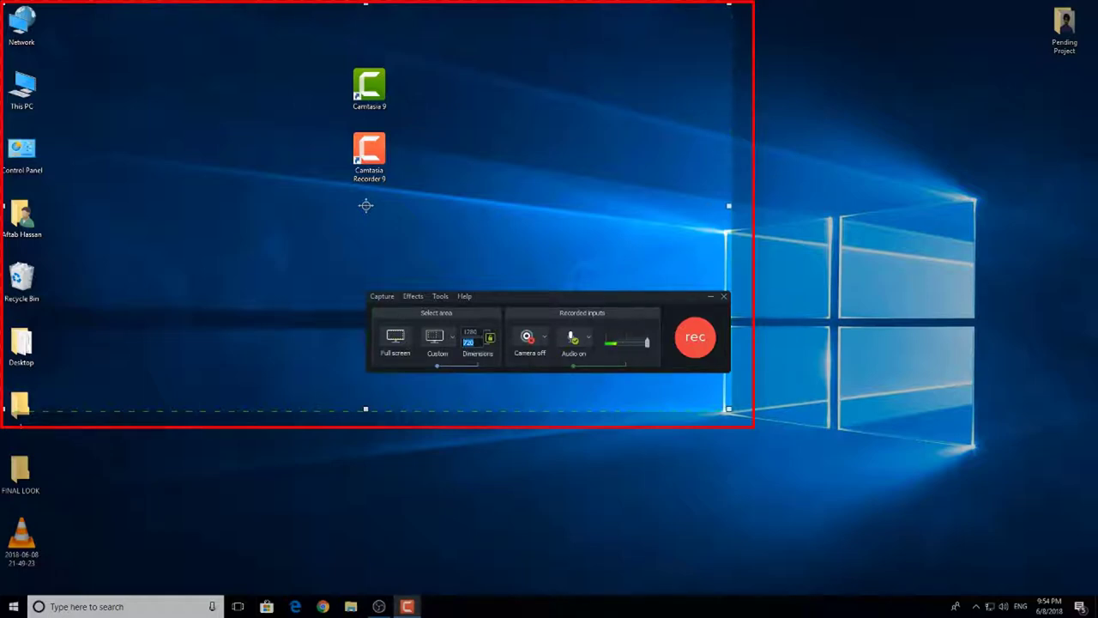
click(395, 339)
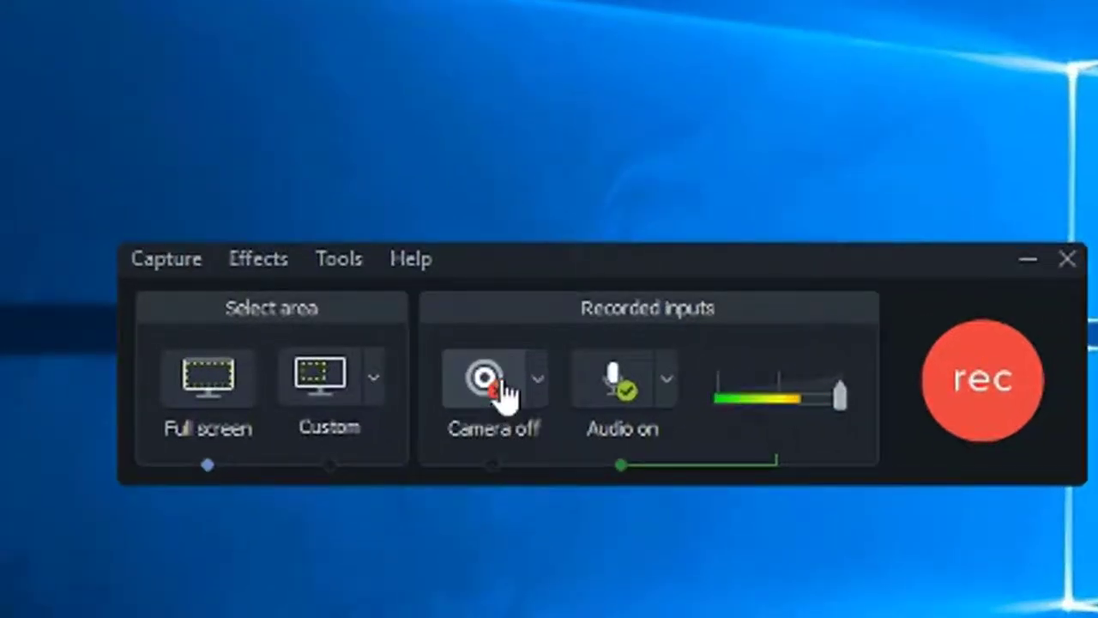
click(503, 401)
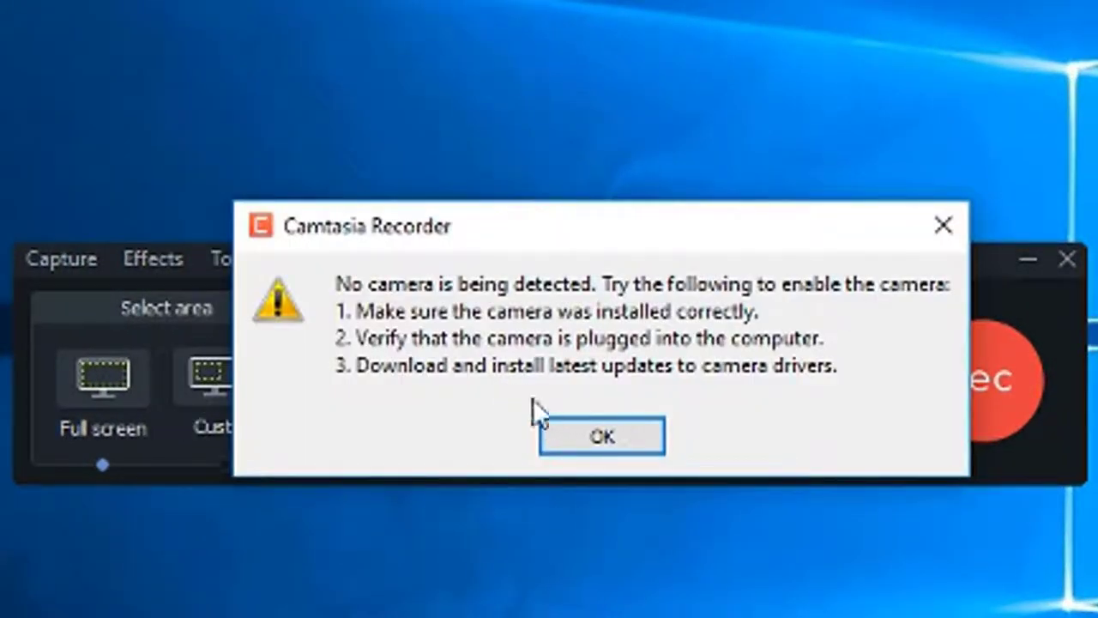
click(937, 217)
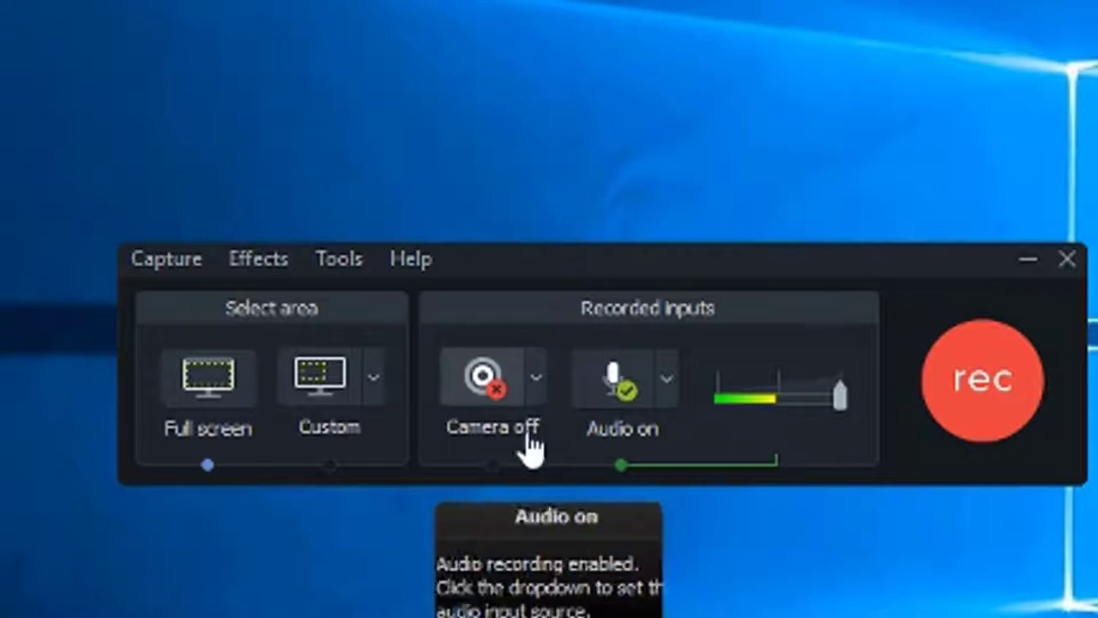
Open the camera options, move the dialog aside to review the video, audio and camera input settings, and close it.
click(535, 379)
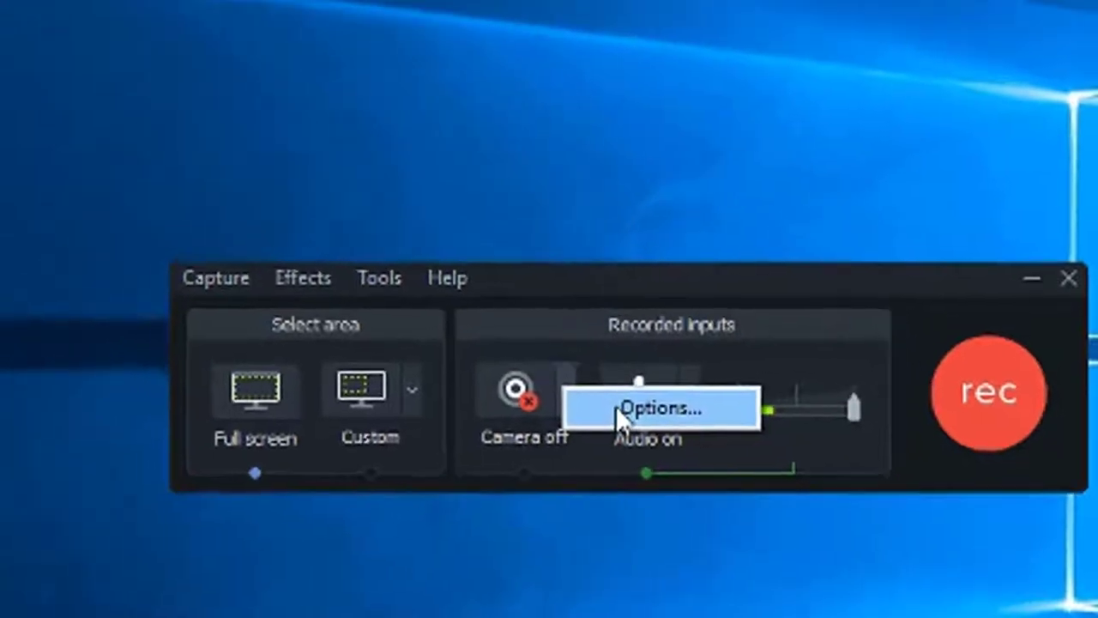
click(617, 397)
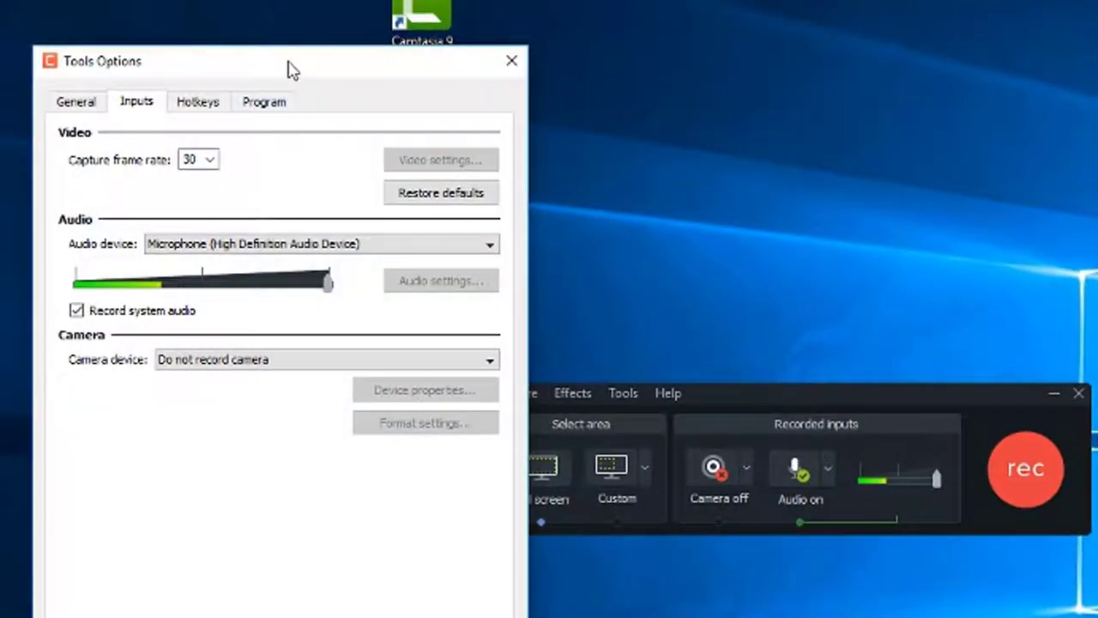
drag(292, 69, 351, 97)
click(571, 91)
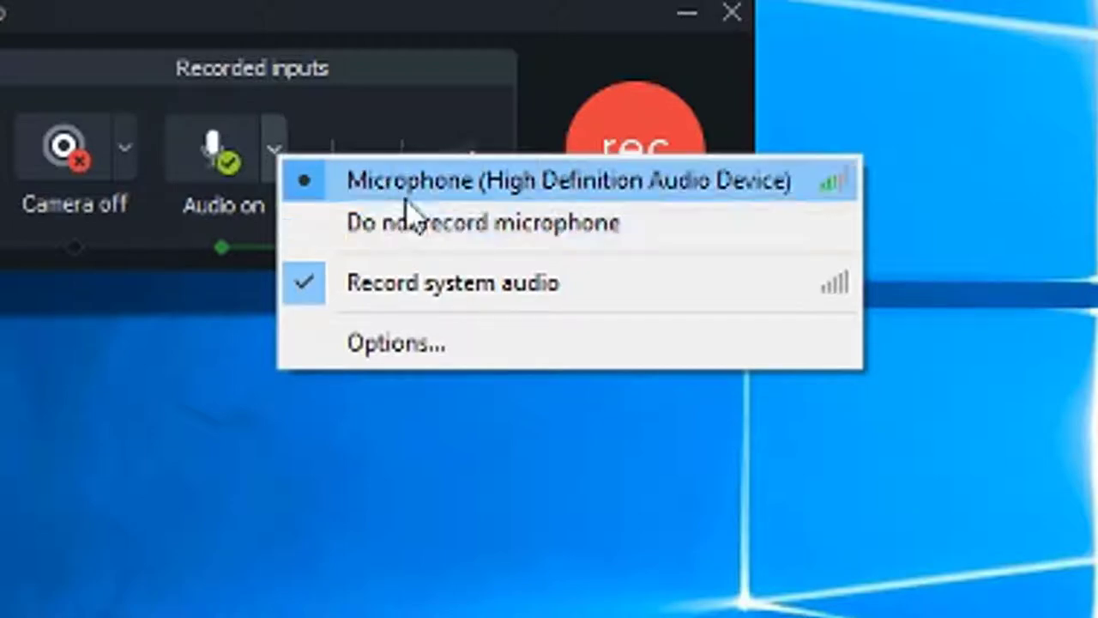
Review the audio source choices for recording the microphone, not recording the microphone, and recording system audio.
click(452, 40)
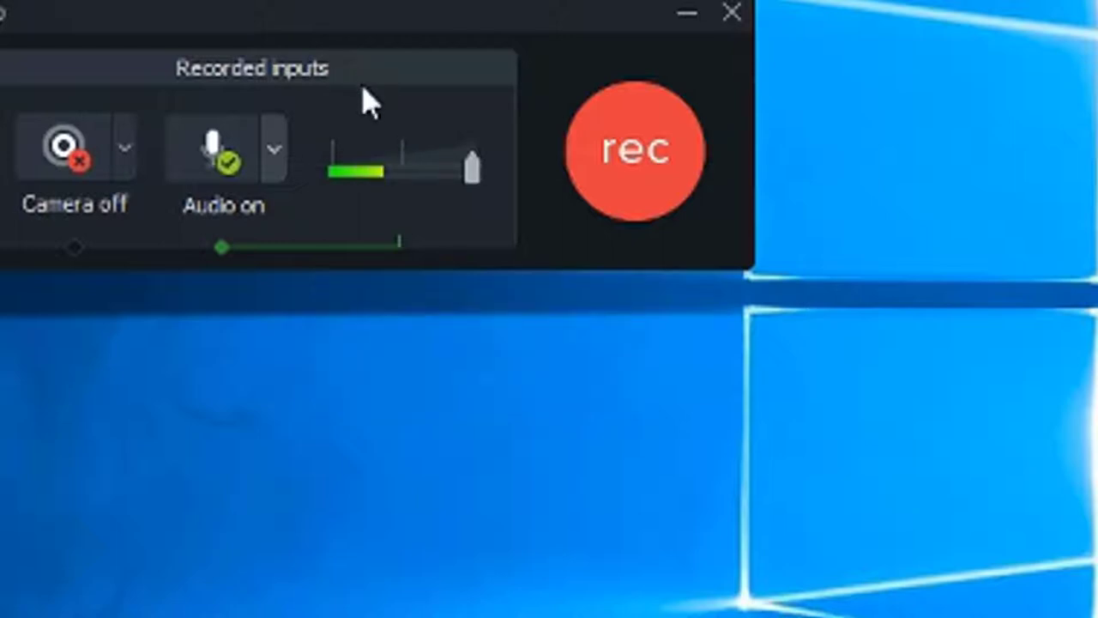
click(279, 156)
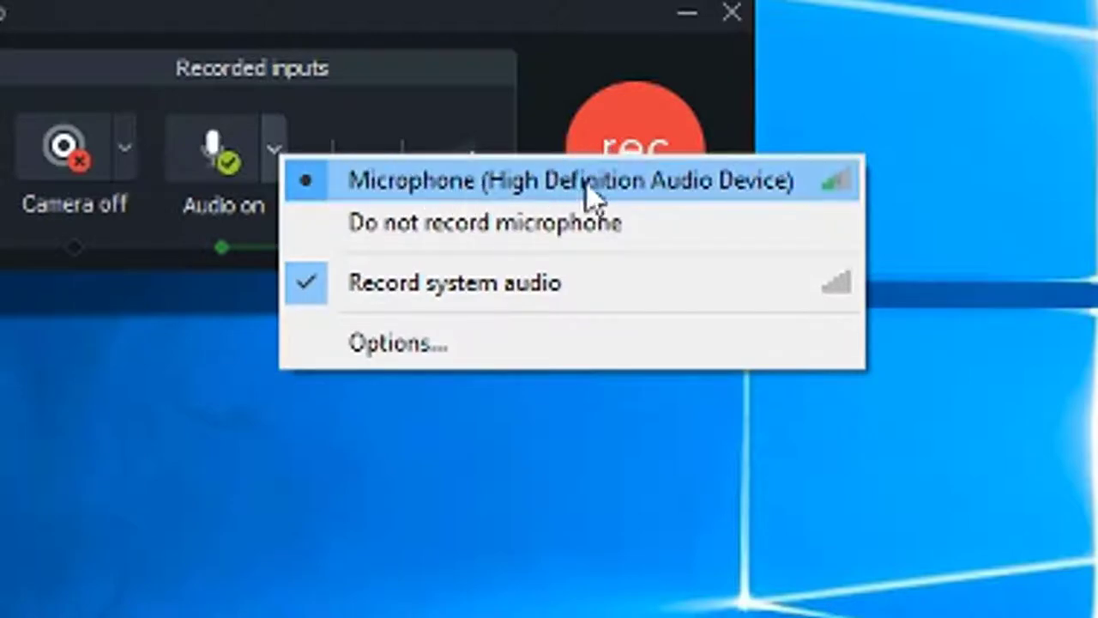
click(489, 53)
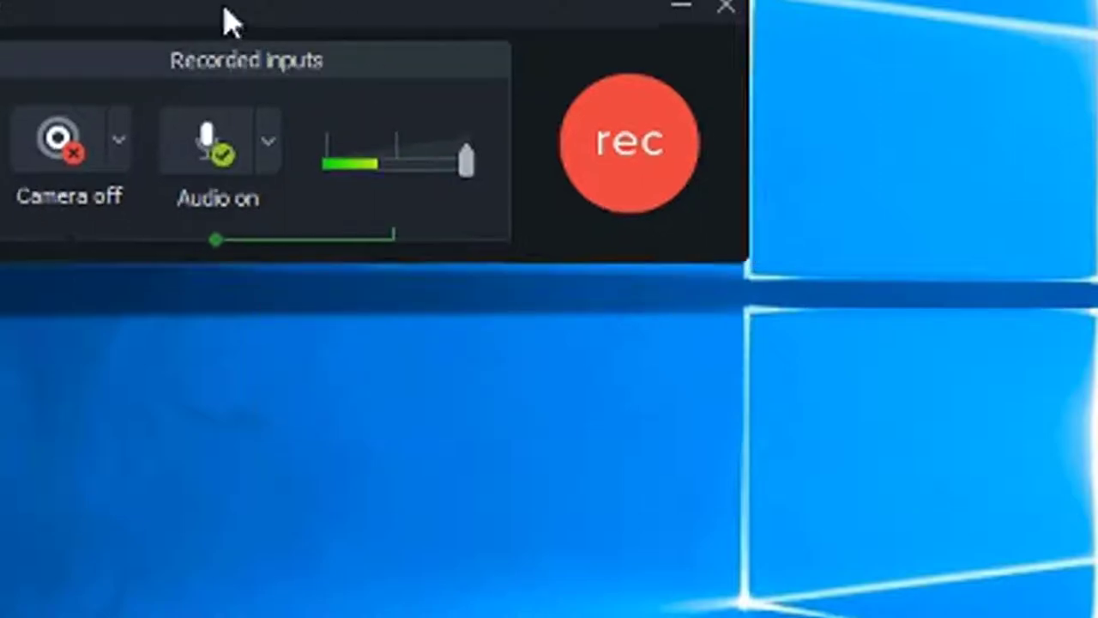
click(212, 110)
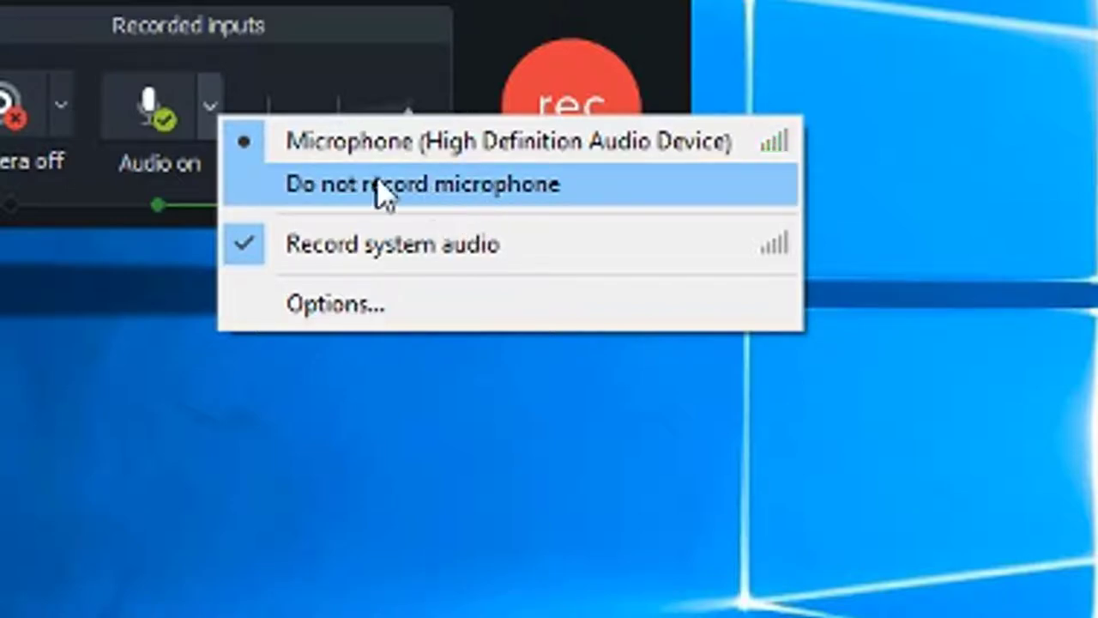
click(314, 5)
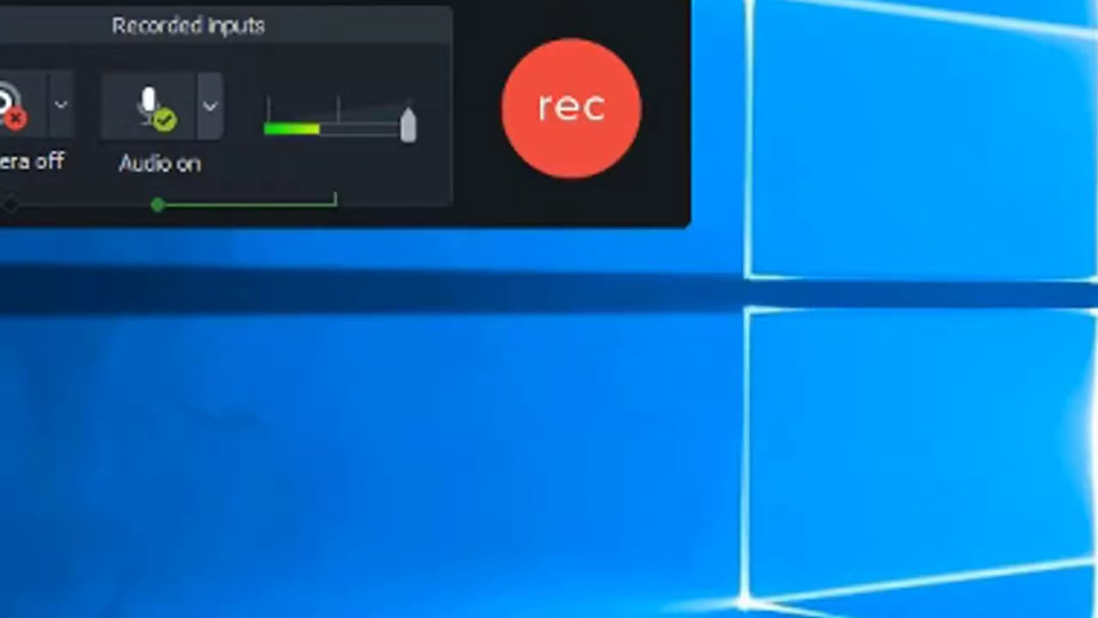
click(215, 124)
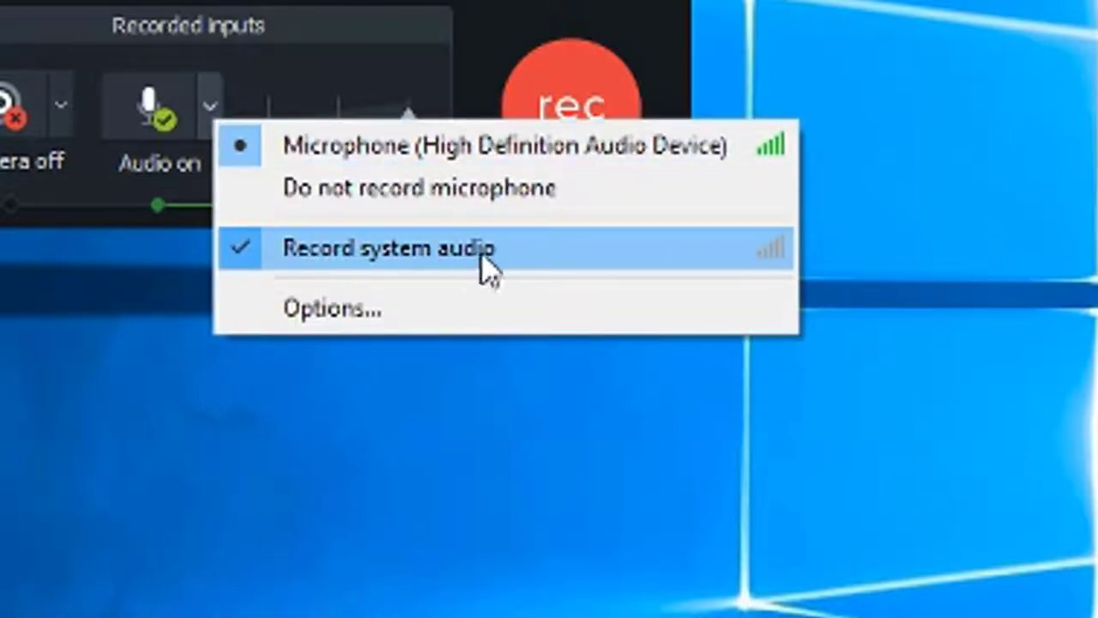
click(331, 7)
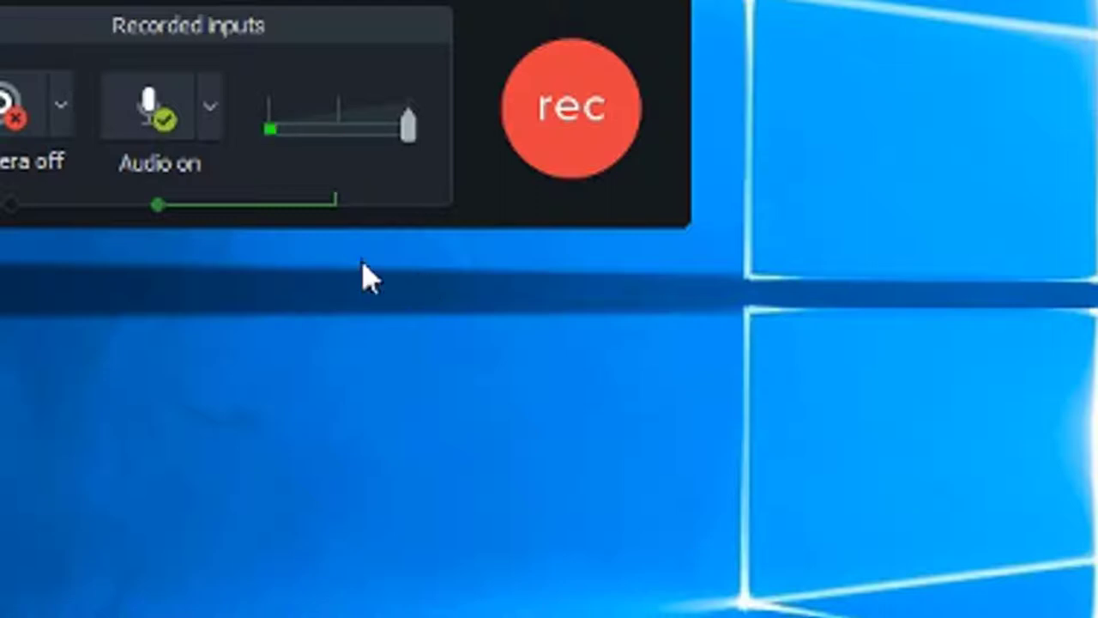
Move the recorder window slightly down on the desktop and open the recorder's audio options.
drag(300, 2, 368, 86)
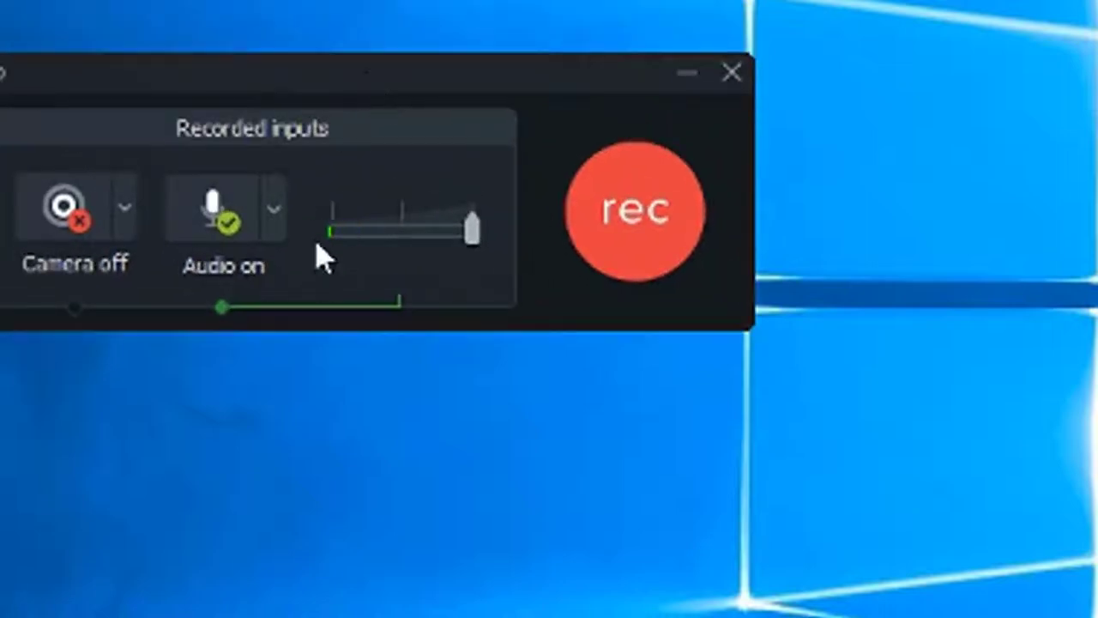
click(273, 214)
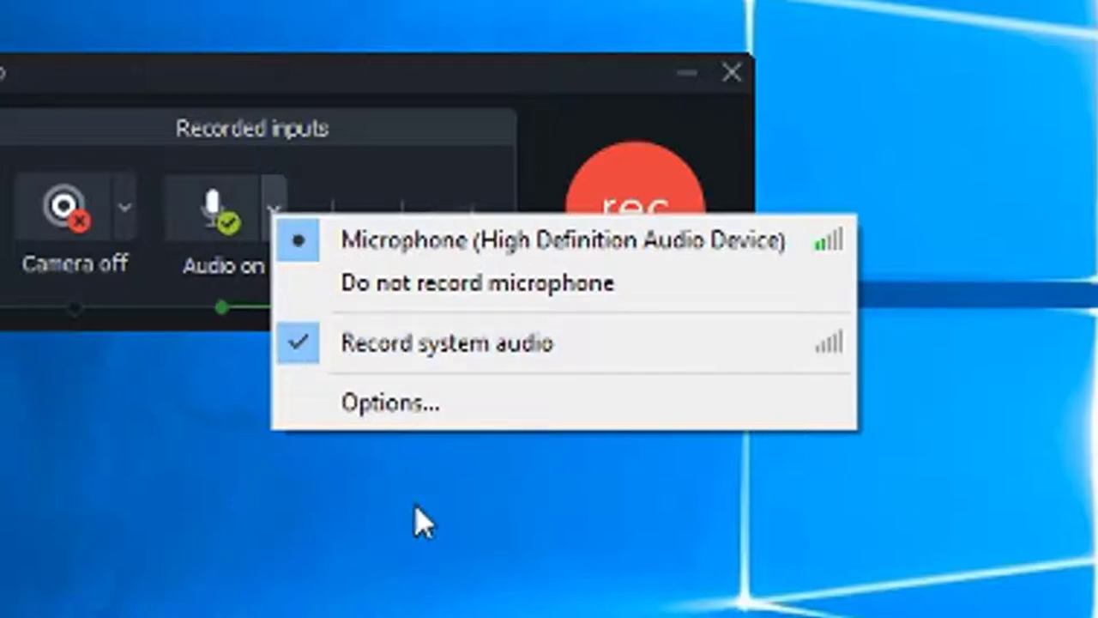
click(404, 410)
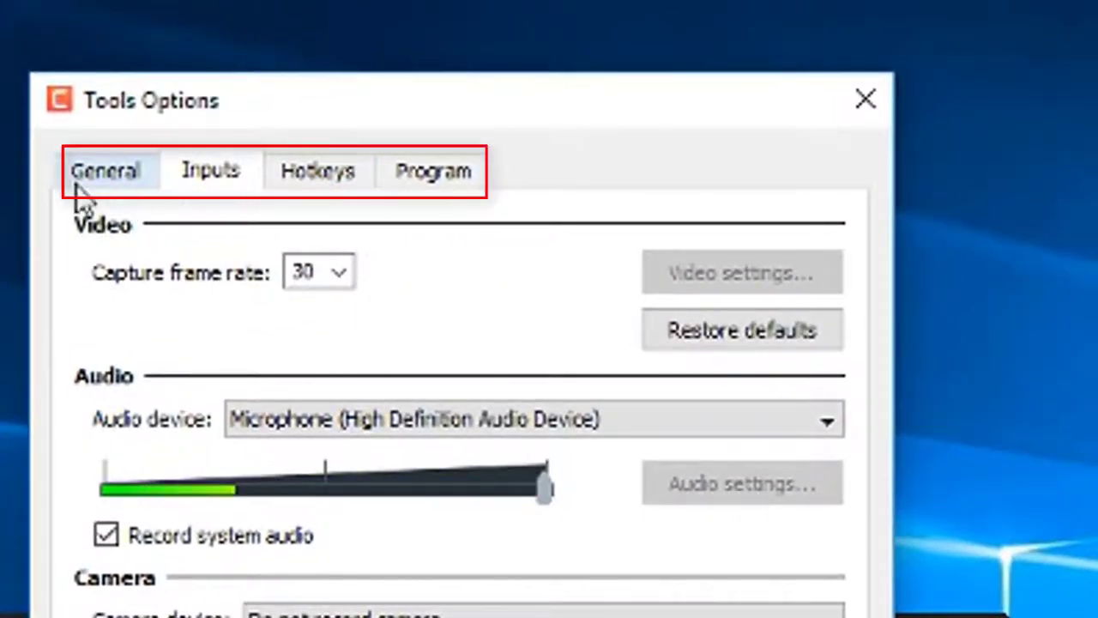
Look through the General, Inputs, Hotkeys and Program options, and return to the General options.
click(110, 176)
click(206, 182)
click(330, 178)
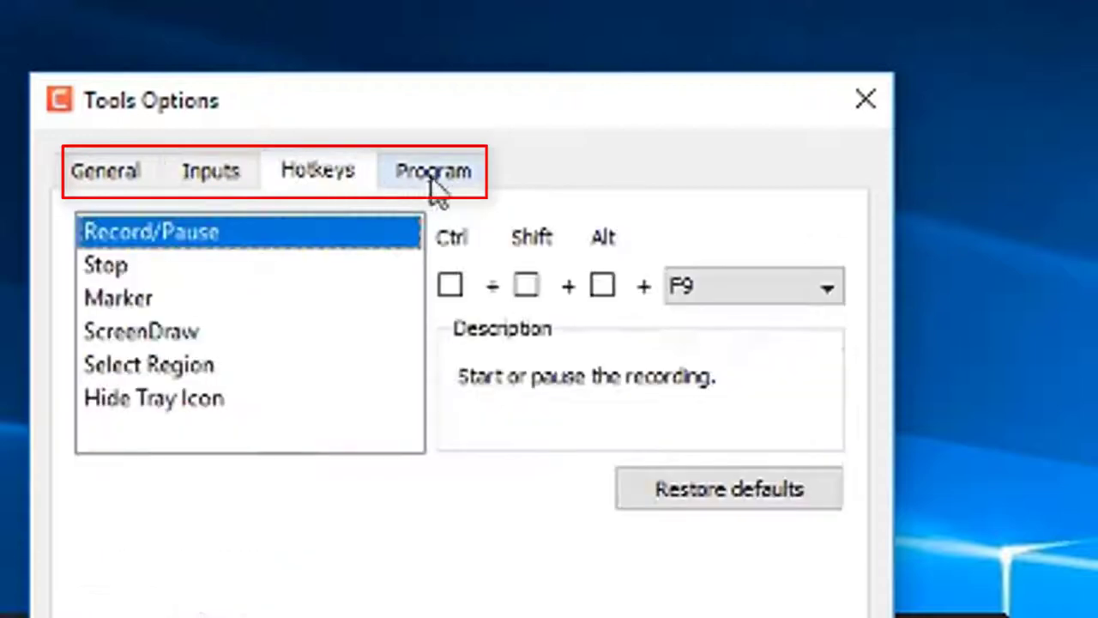
click(433, 177)
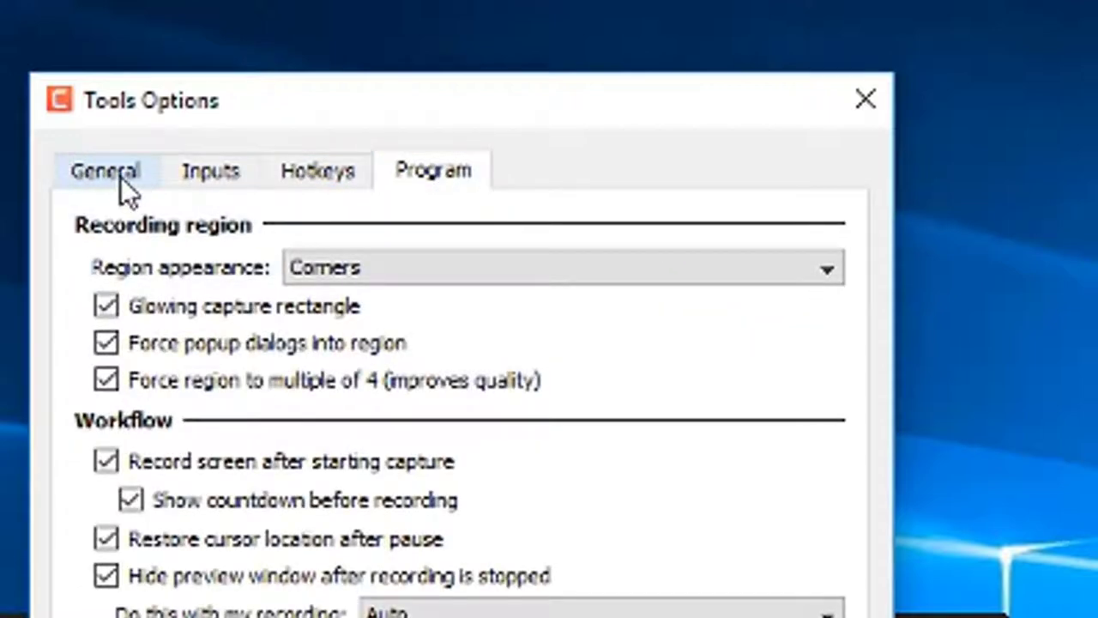
click(121, 179)
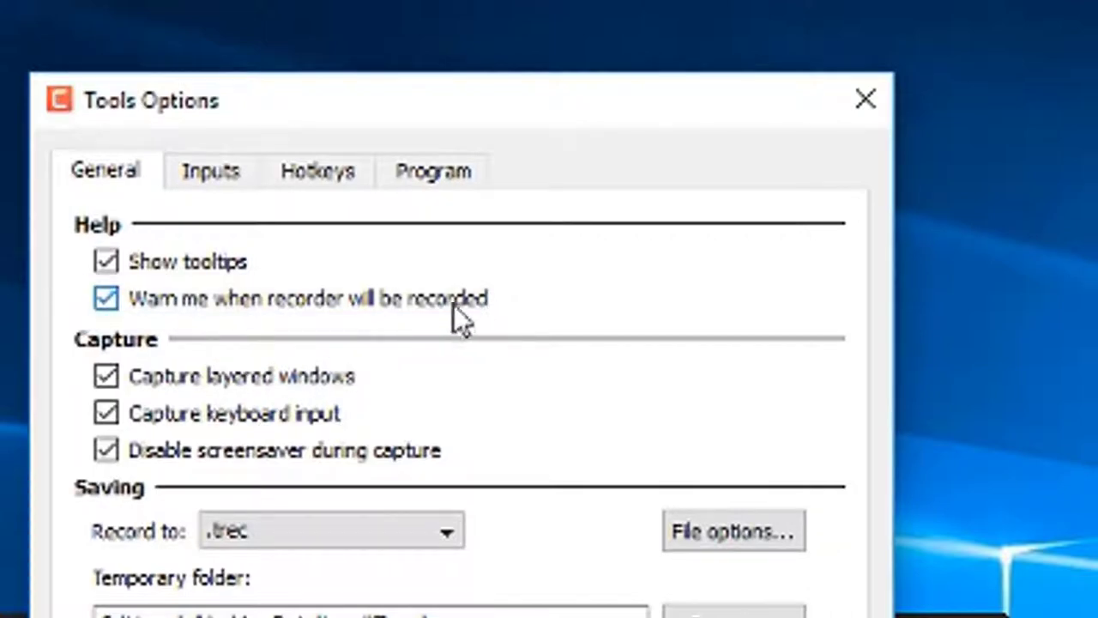
Move the options dialog clear of the recorder and examine the .trec and .avi choices for the recording format.
drag(488, 120, 797, 121)
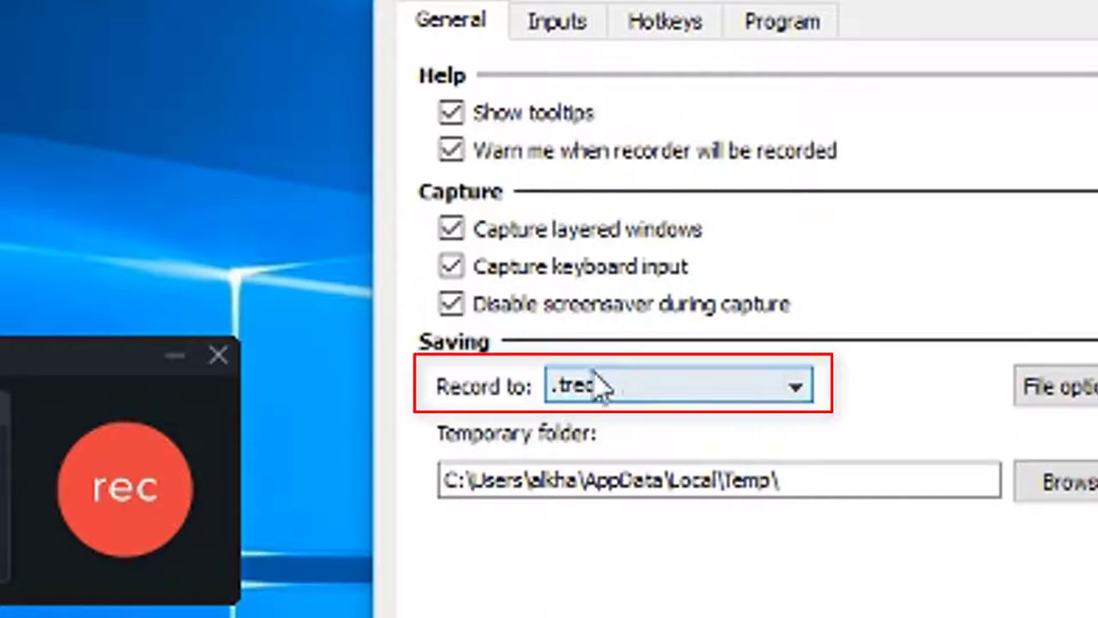
click(666, 398)
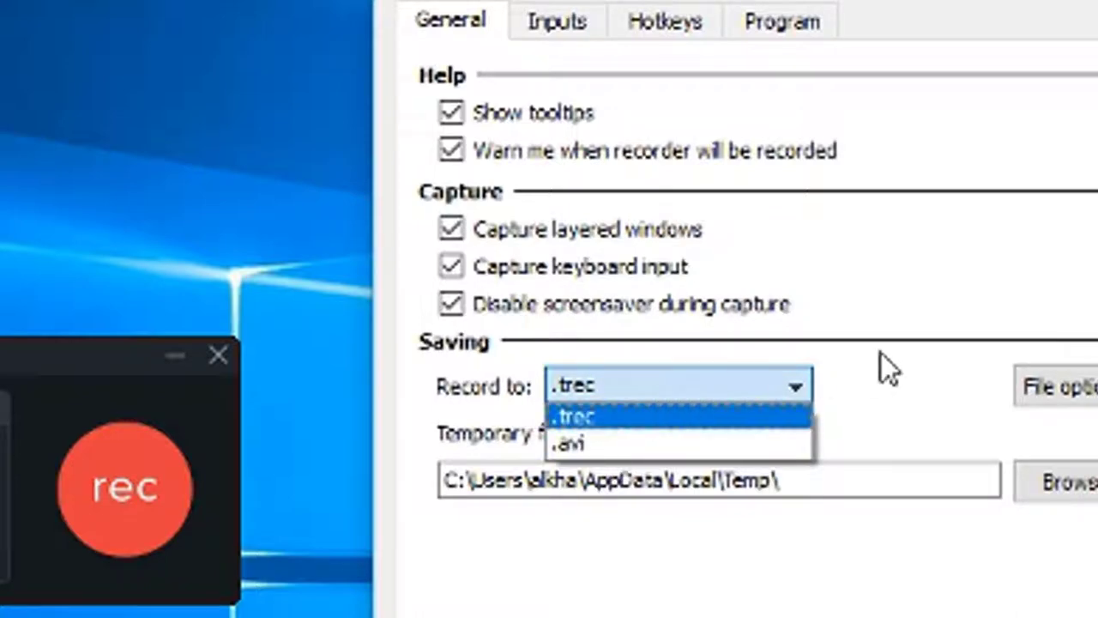
click(744, 390)
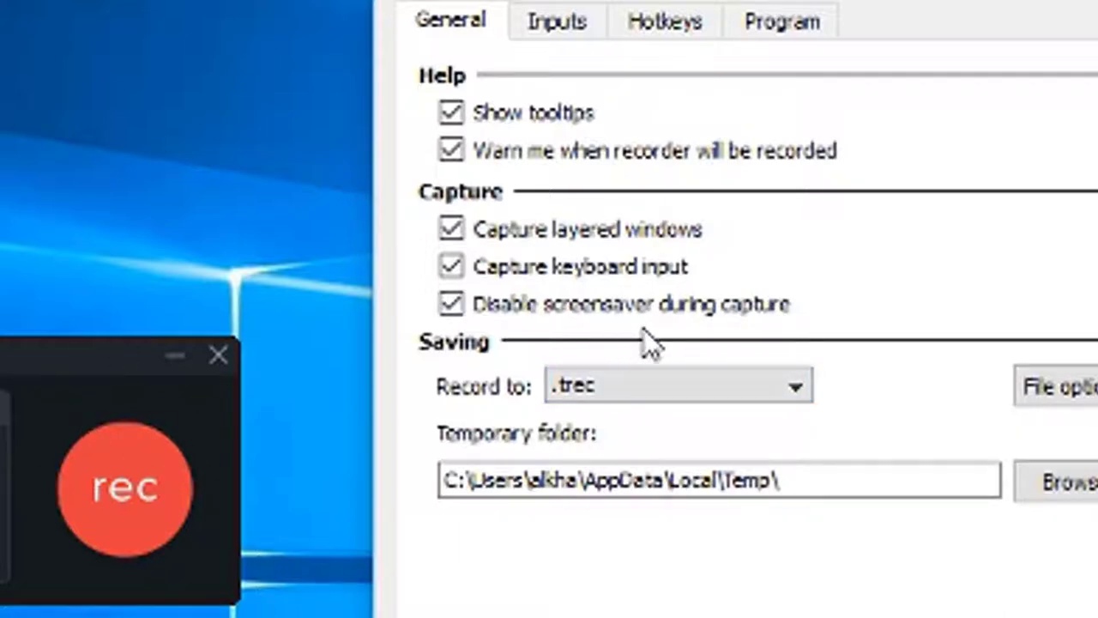
click(660, 391)
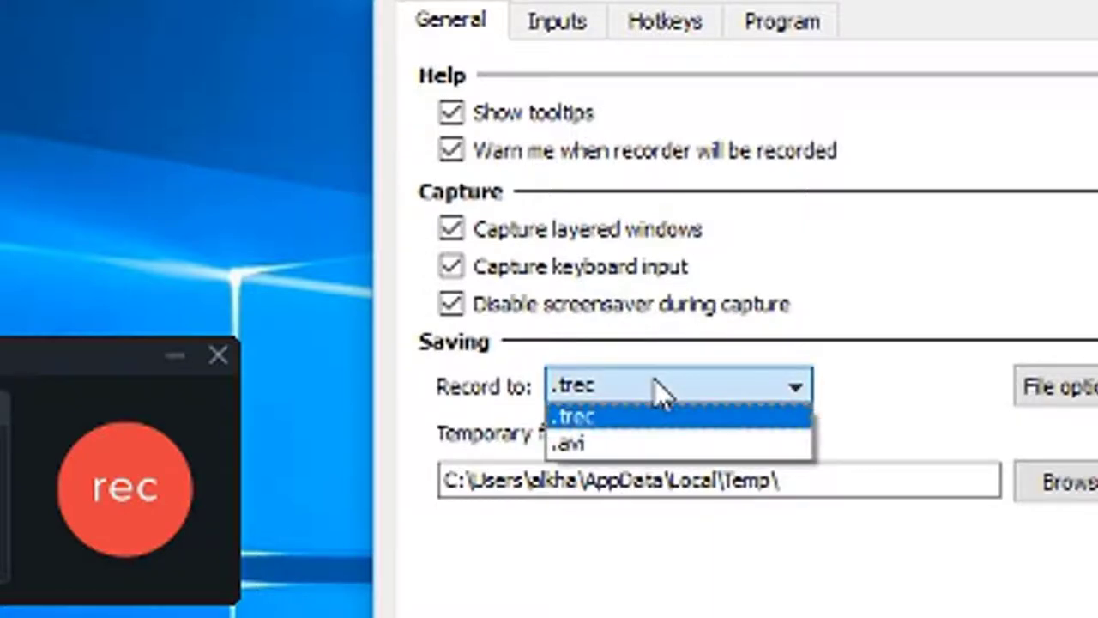
click(910, 272)
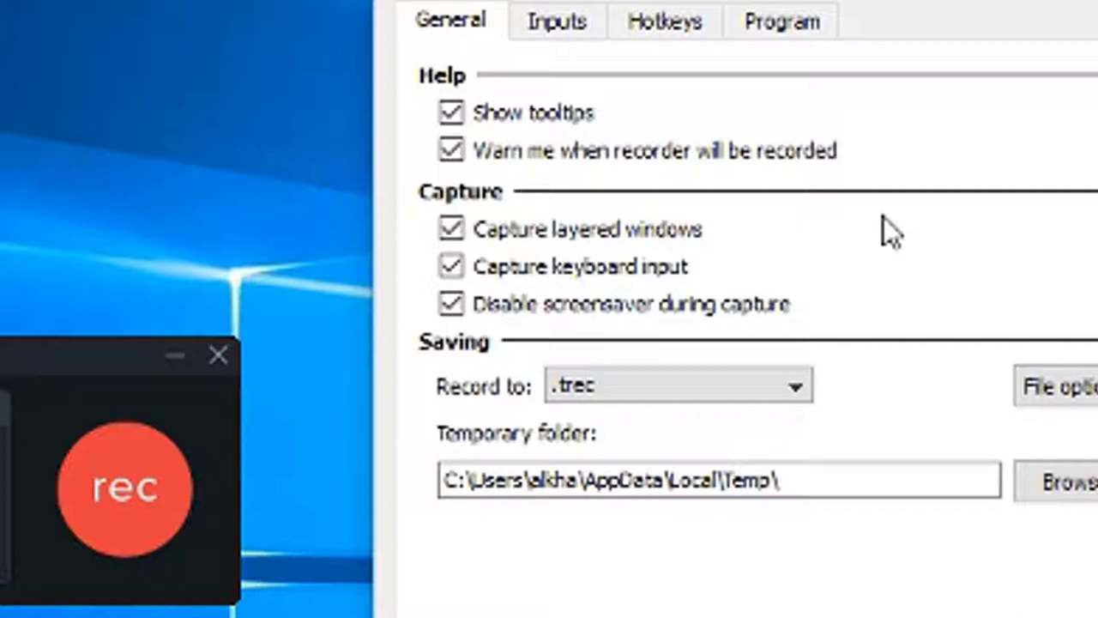
click(715, 383)
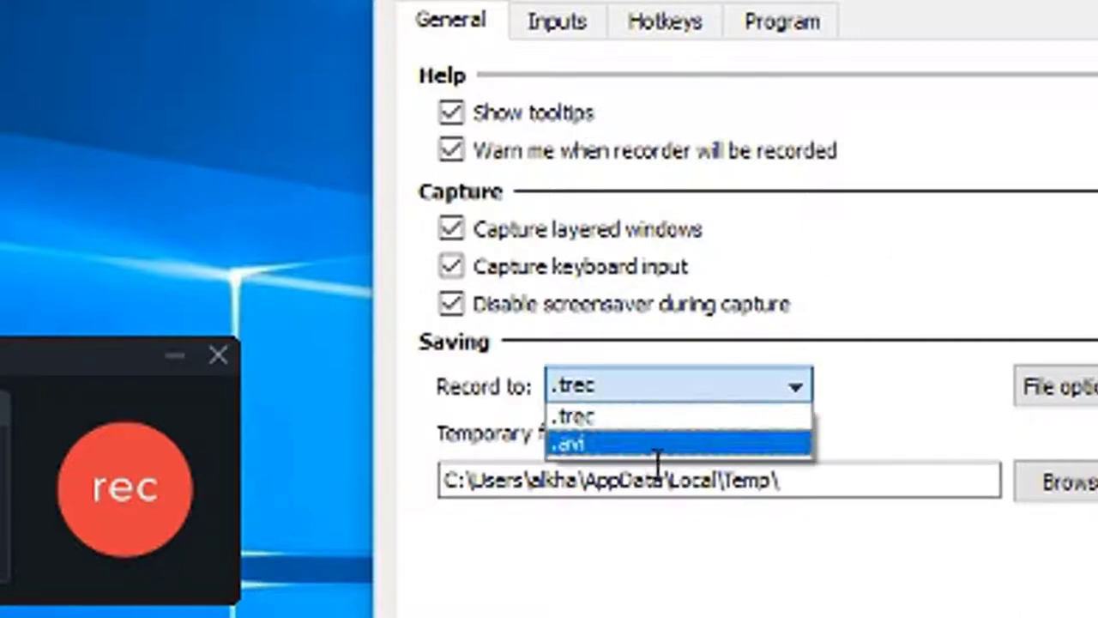
click(871, 316)
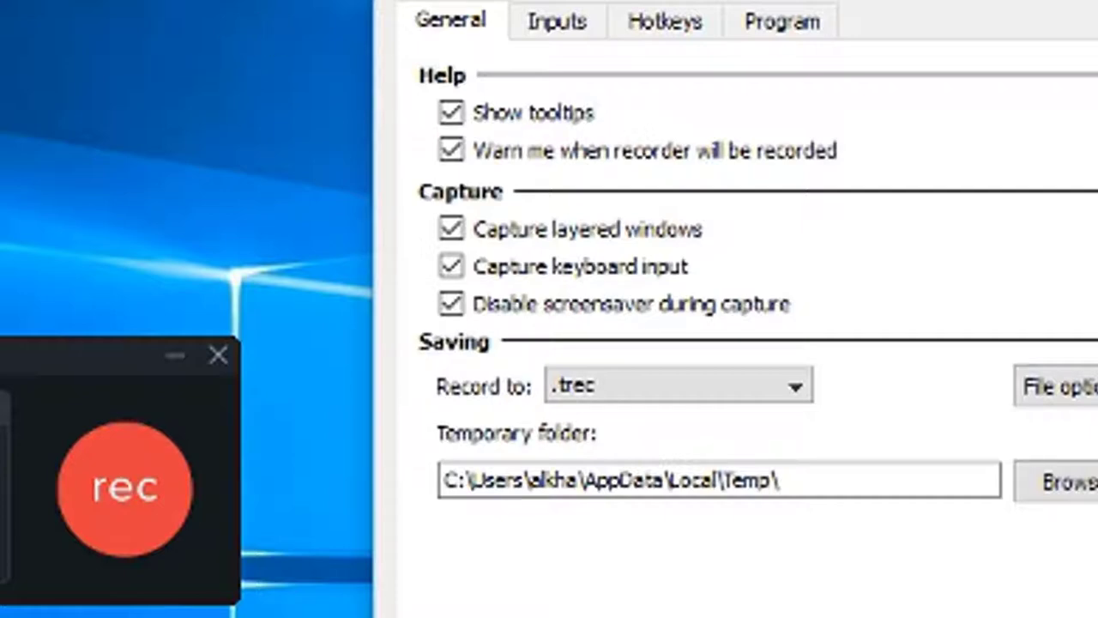
click(679, 395)
click(862, 324)
Shift the options dialog back toward the recorder and compare the available recording file formats again.
drag(600, 0, 462, 20)
drag(605, 1, 609, 3)
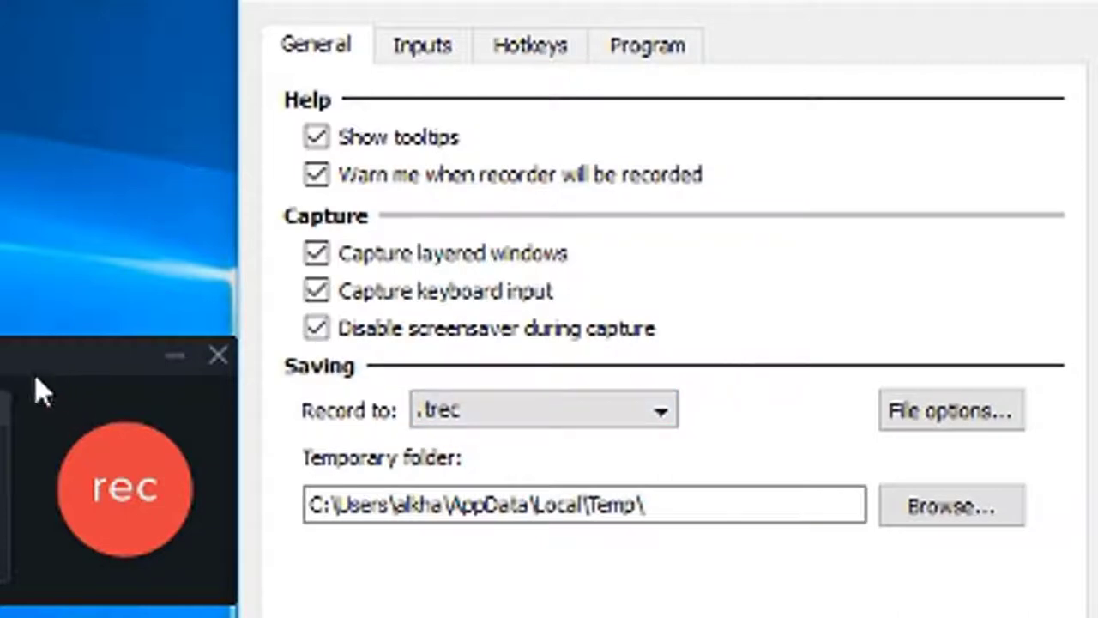
click(558, 416)
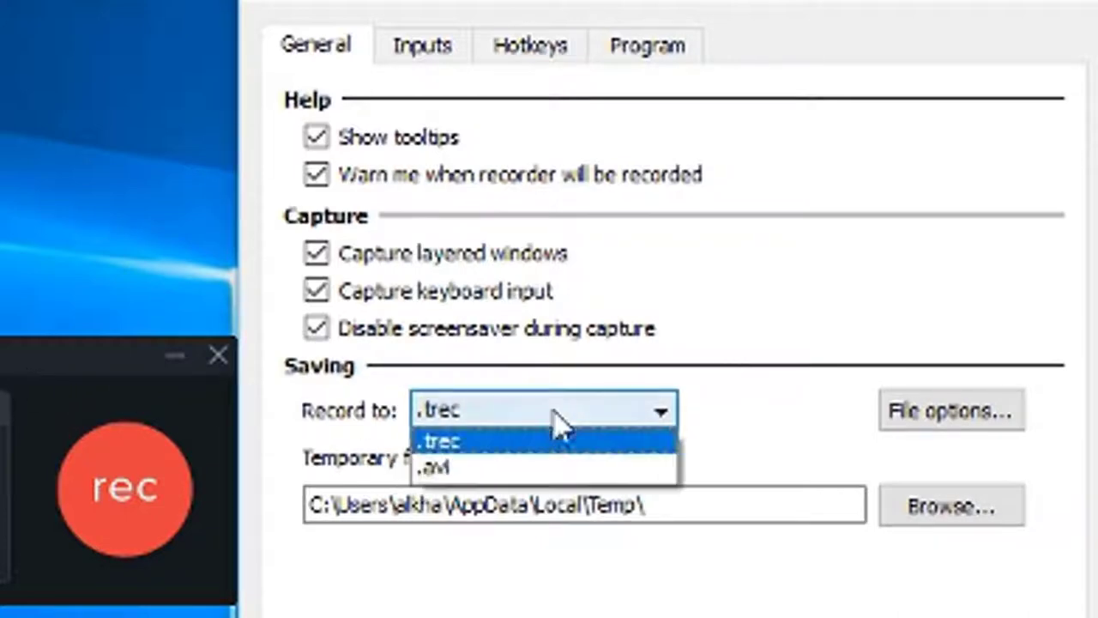
click(806, 251)
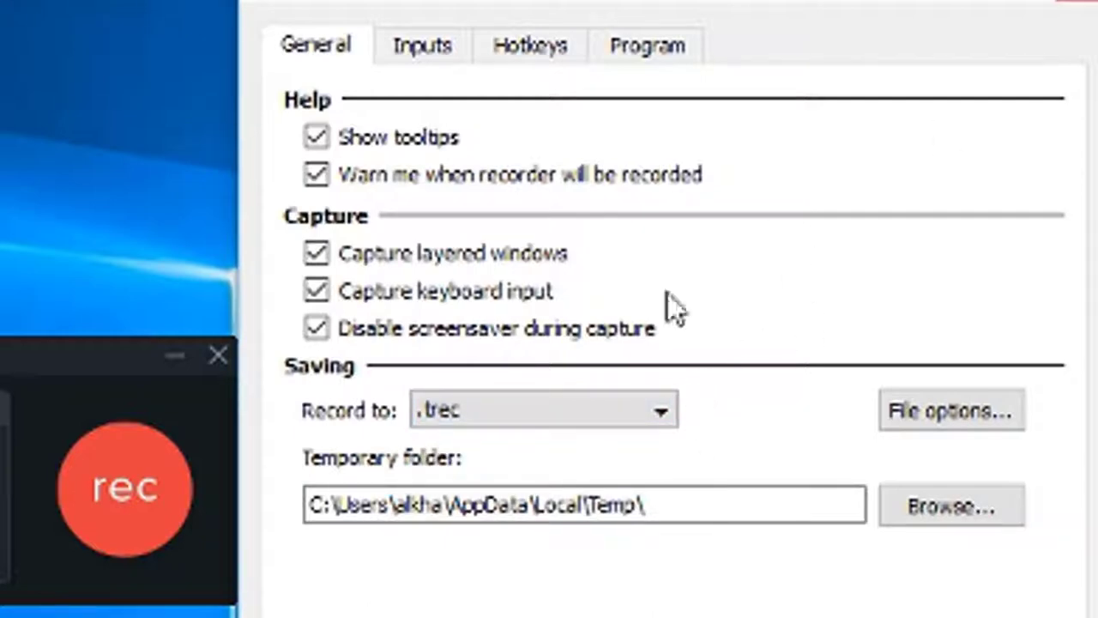
click(520, 414)
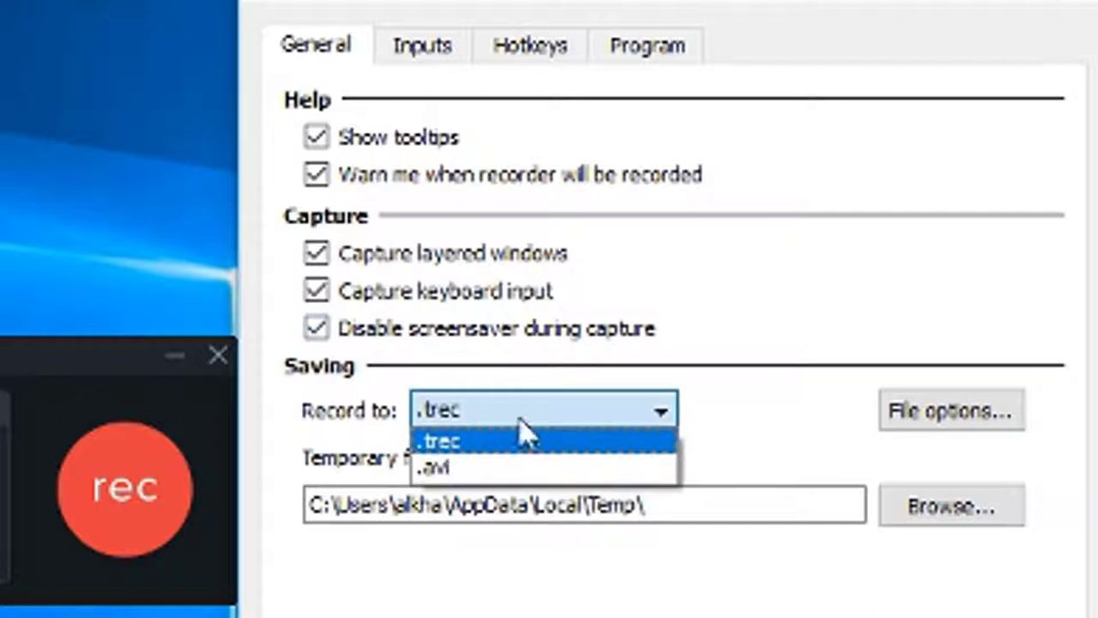
click(717, 330)
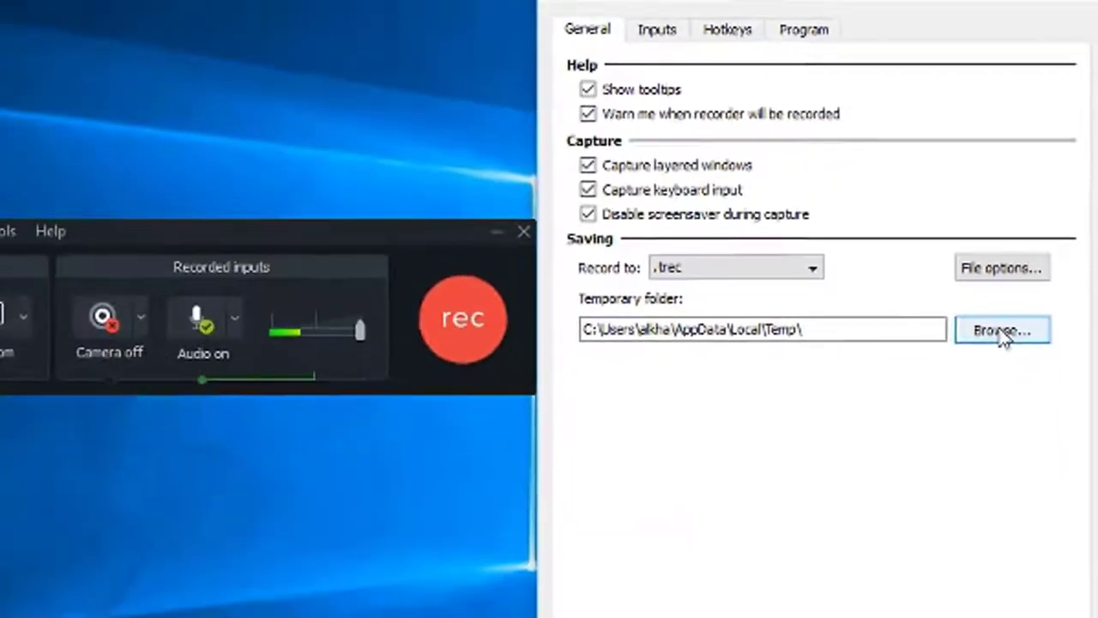
Browse the directories available for the temporary folder, and cancel without choosing a different one.
click(946, 501)
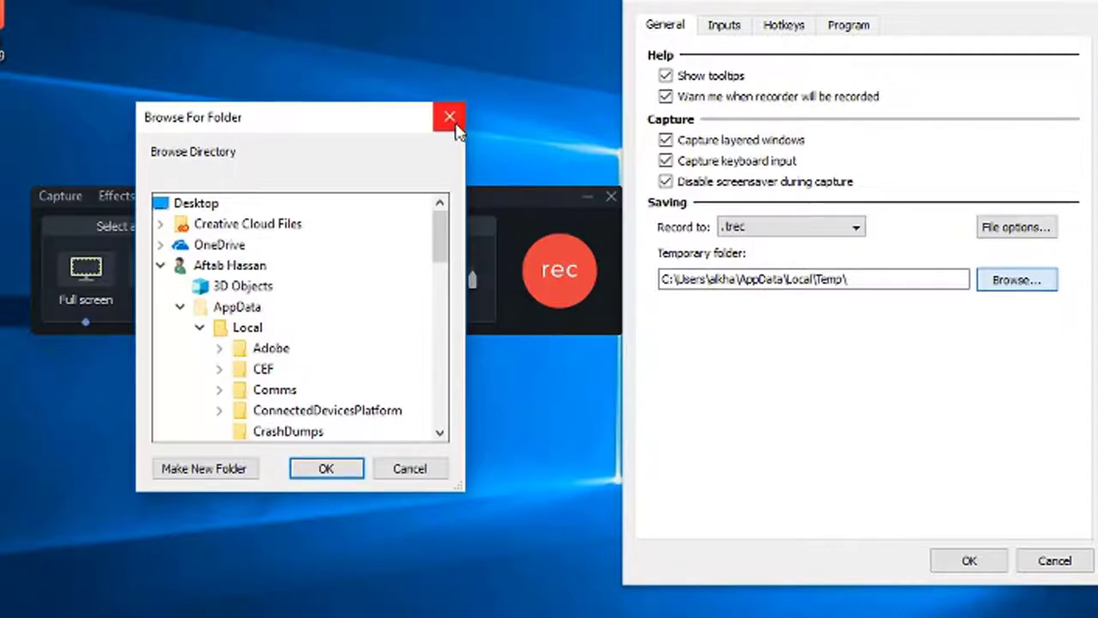
click(412, 469)
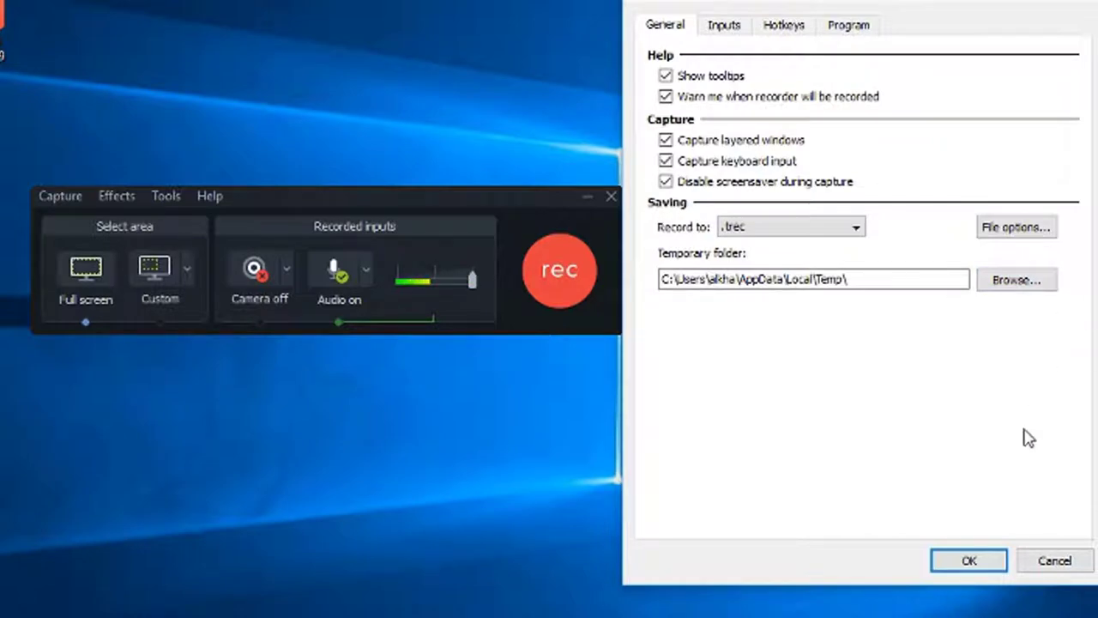
click(864, 281)
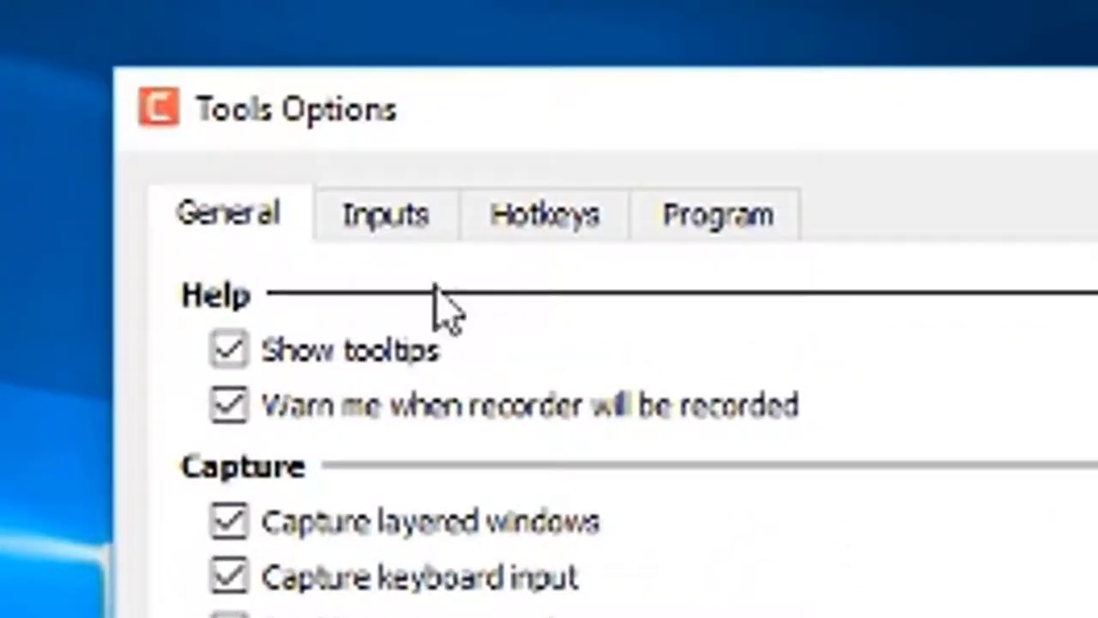
Examine the Inputs options, checking the capture frame rate choices and the audio device list while keeping the microphone selected.
click(403, 240)
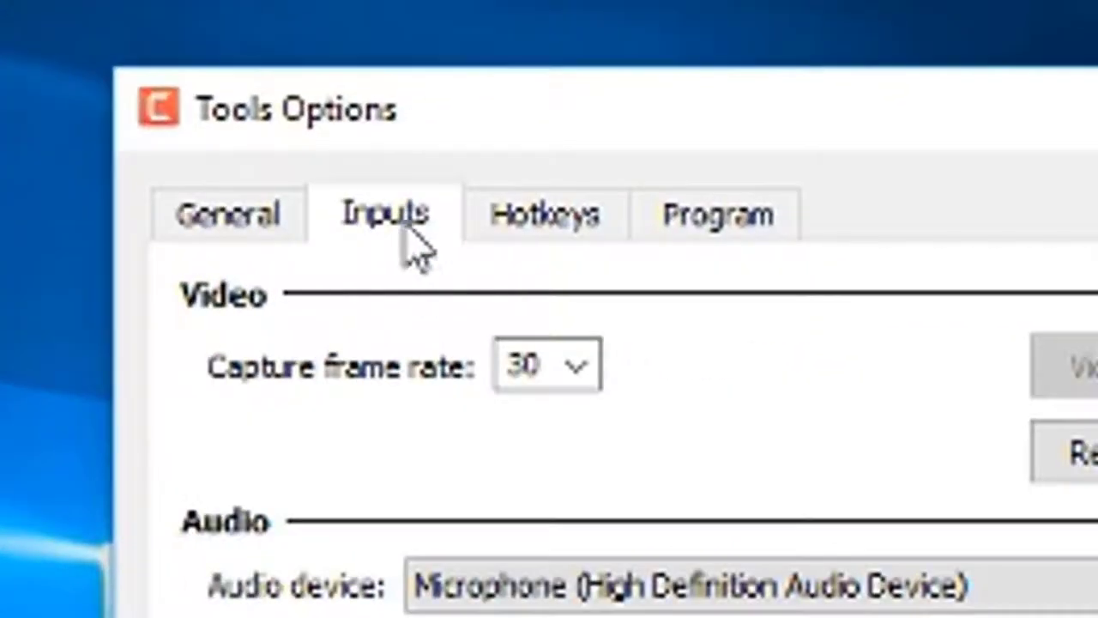
click(582, 369)
click(692, 350)
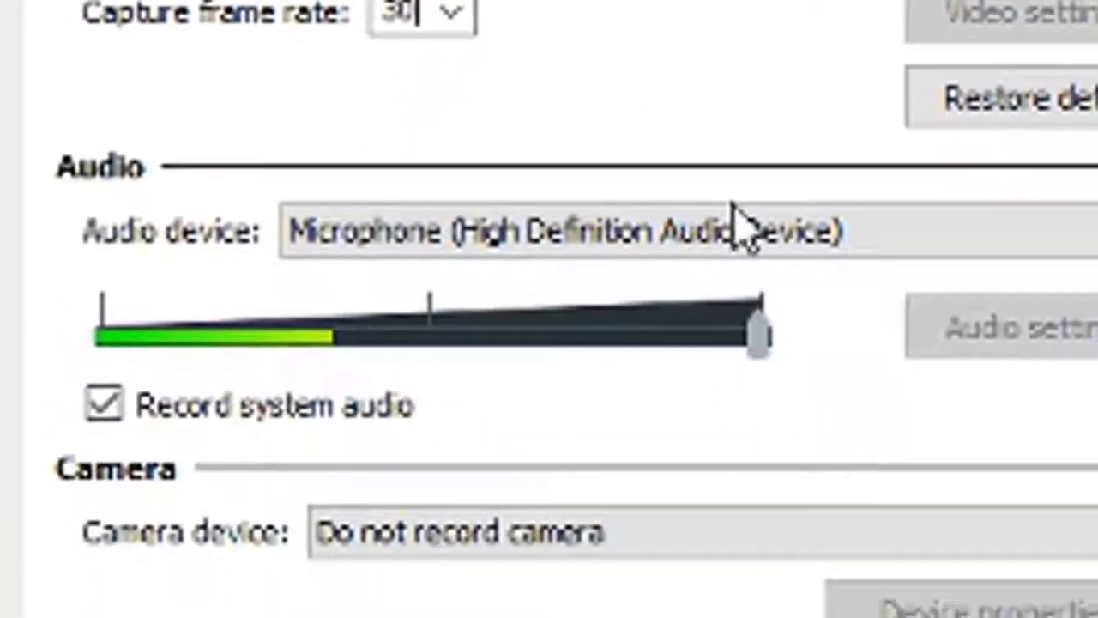
click(813, 442)
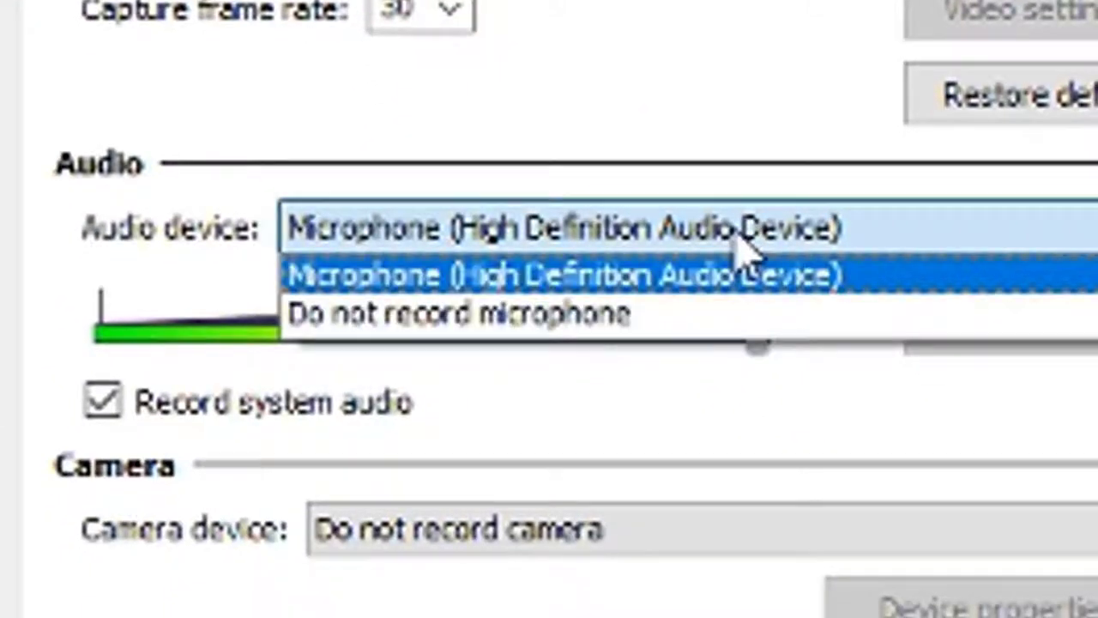
click(630, 84)
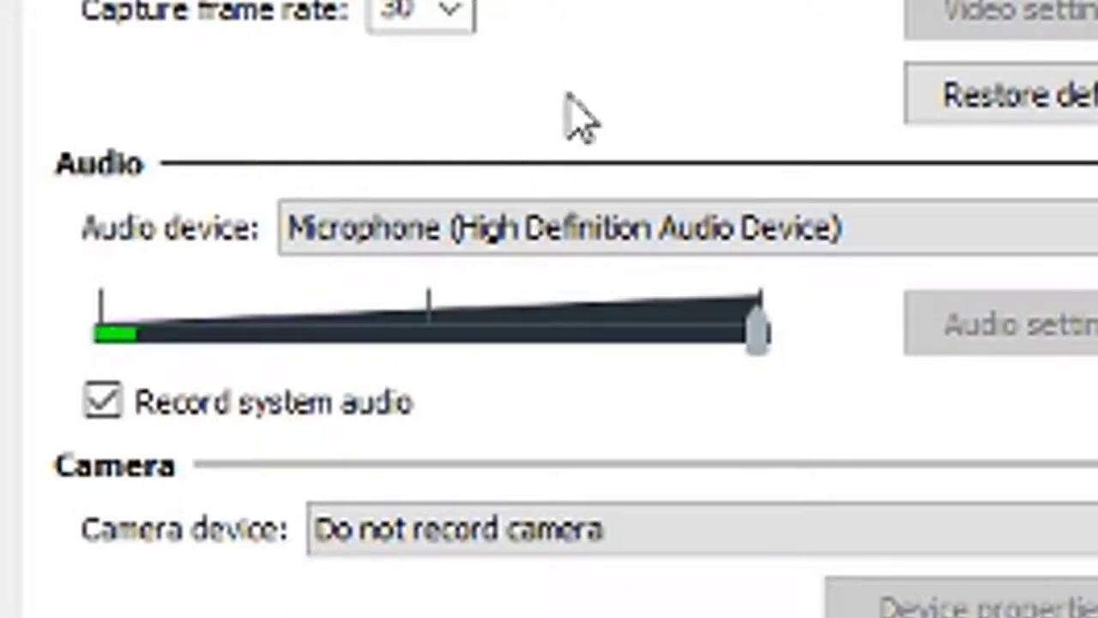
click(535, 213)
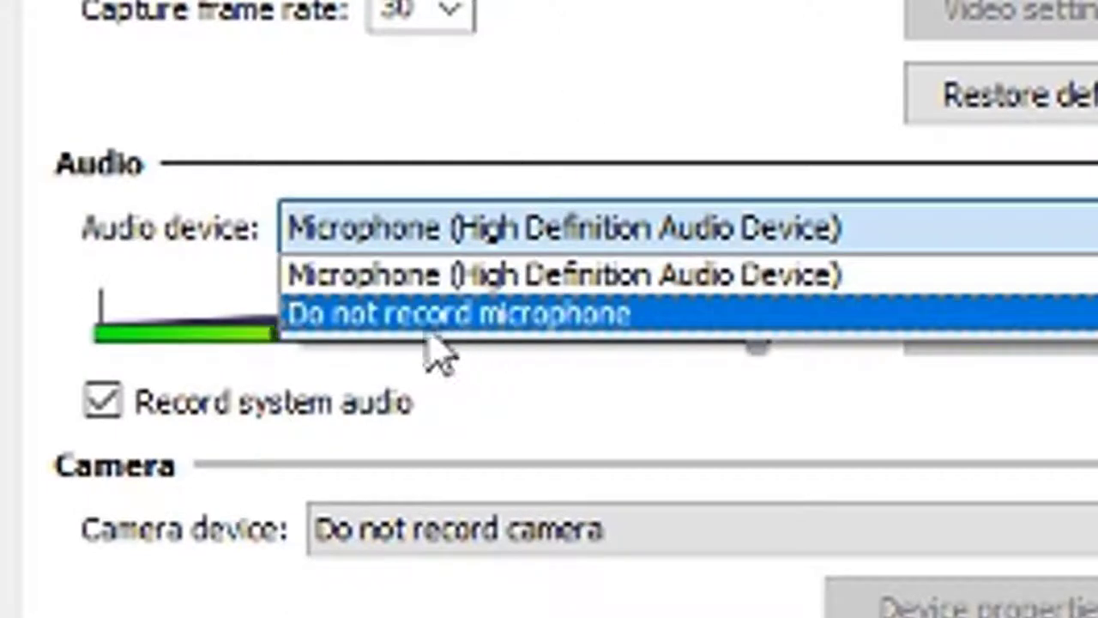
click(677, 67)
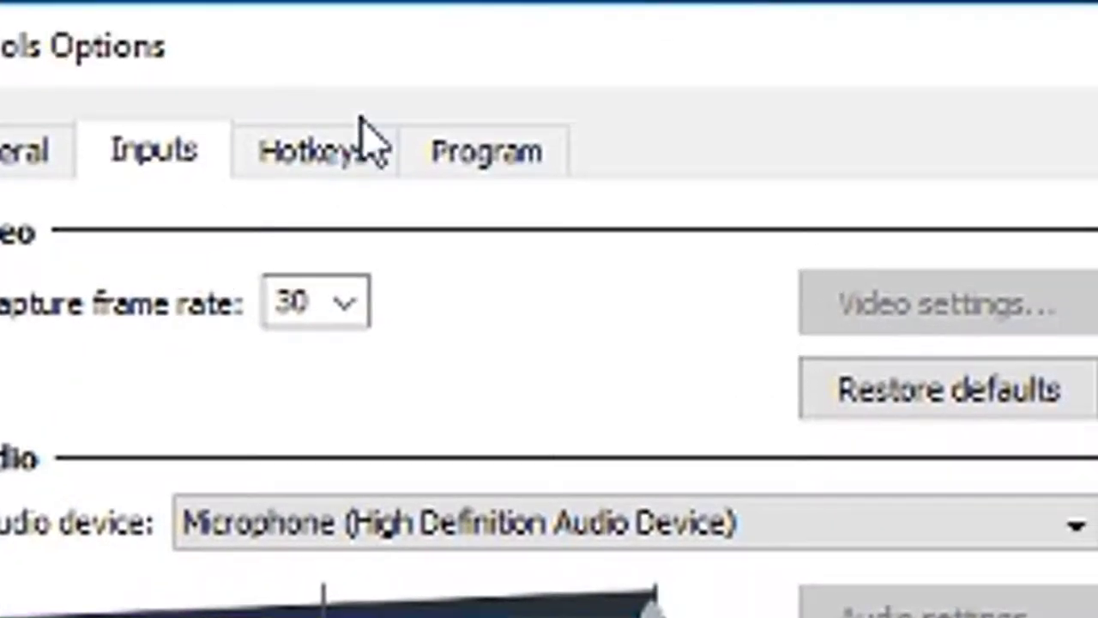
Review the Hotkeys and Program options for the recorder, and accept the options dialog.
click(324, 163)
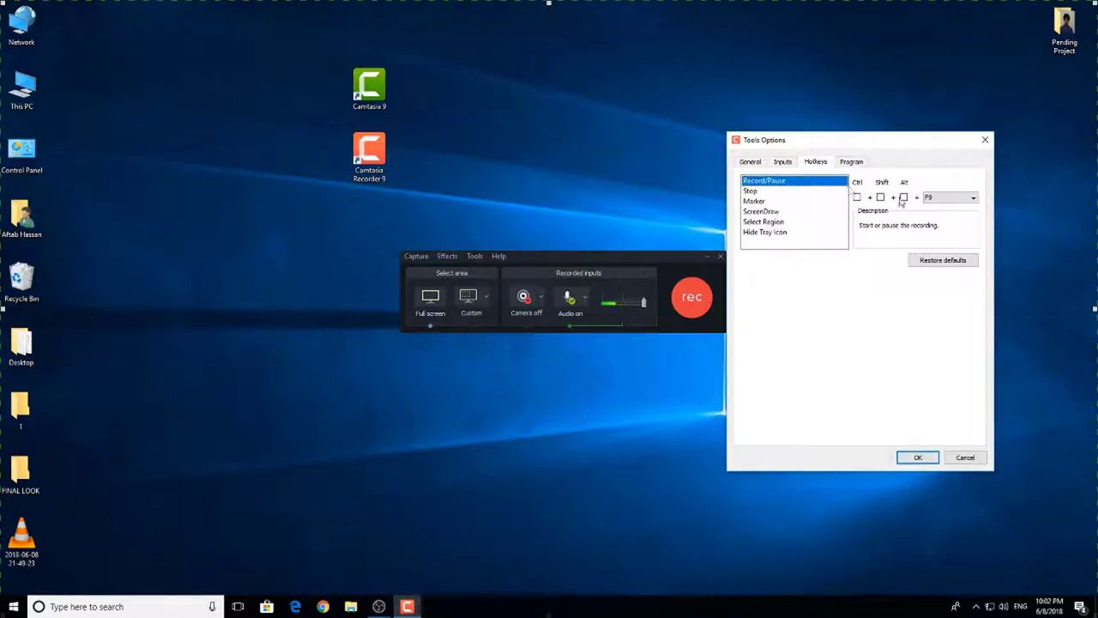
click(861, 164)
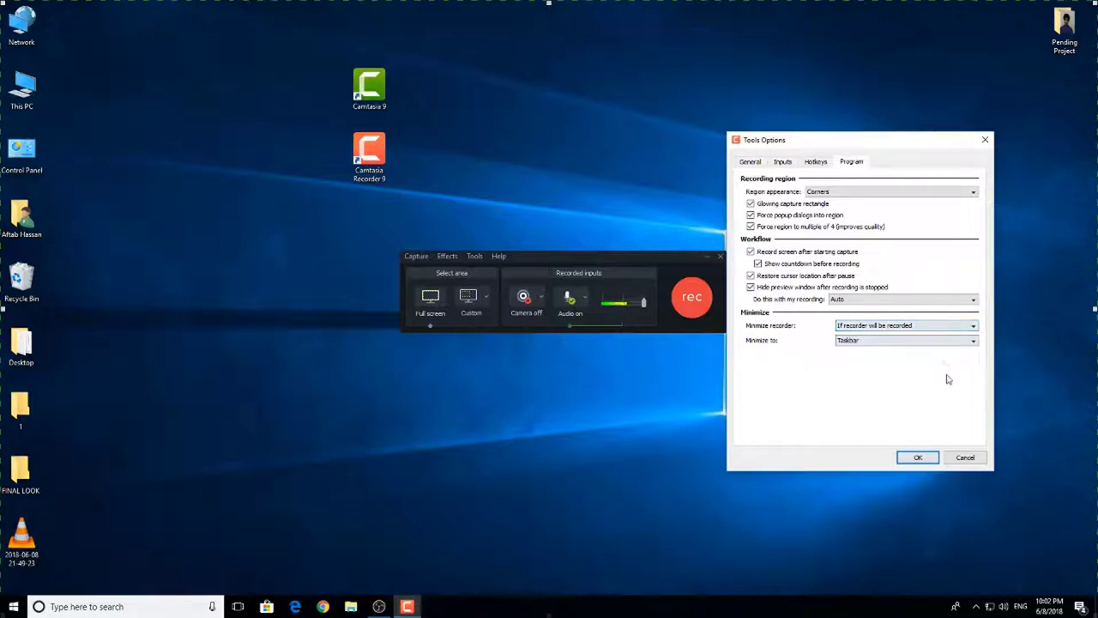
click(815, 162)
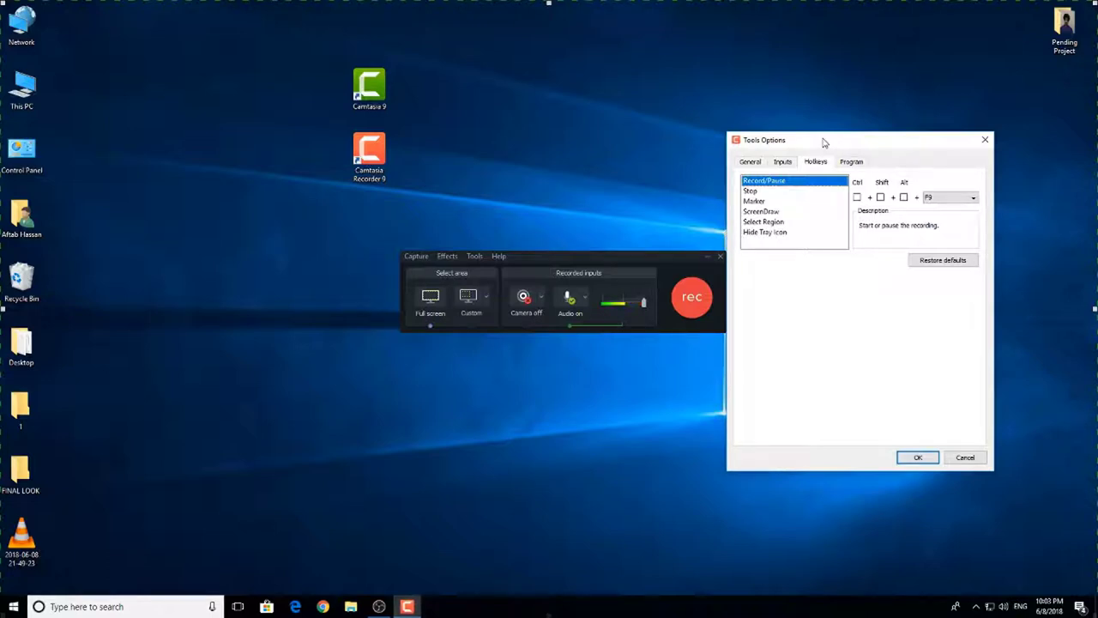
click(918, 458)
Move the recorder clear of the desktop's middle and record a short full-screen clip with audio, stopping after a few seconds.
drag(608, 257, 955, 497)
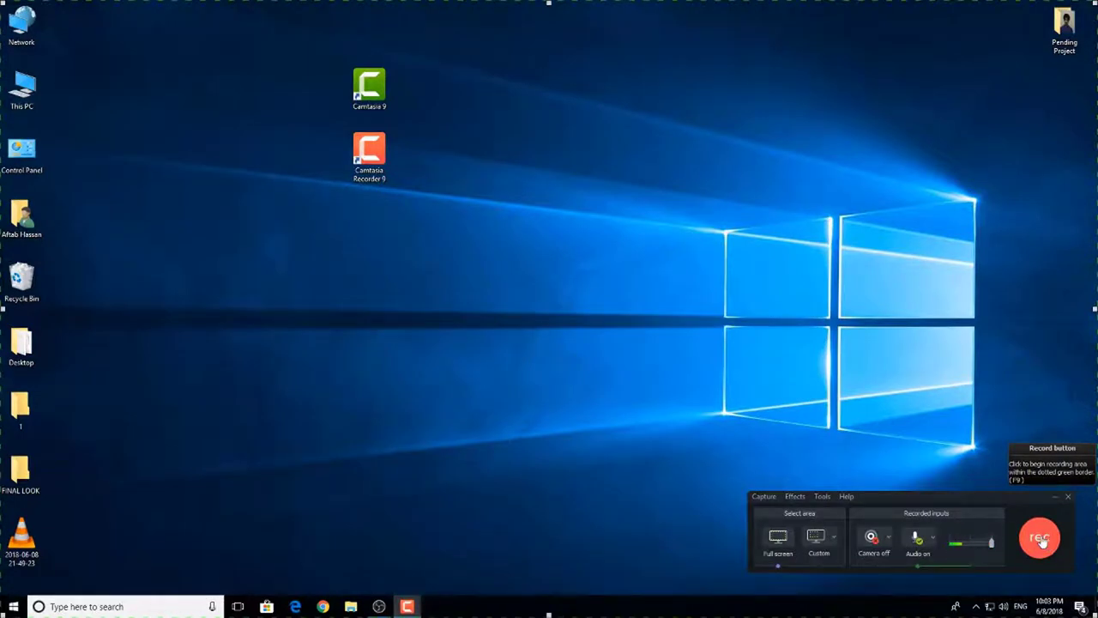
click(1040, 537)
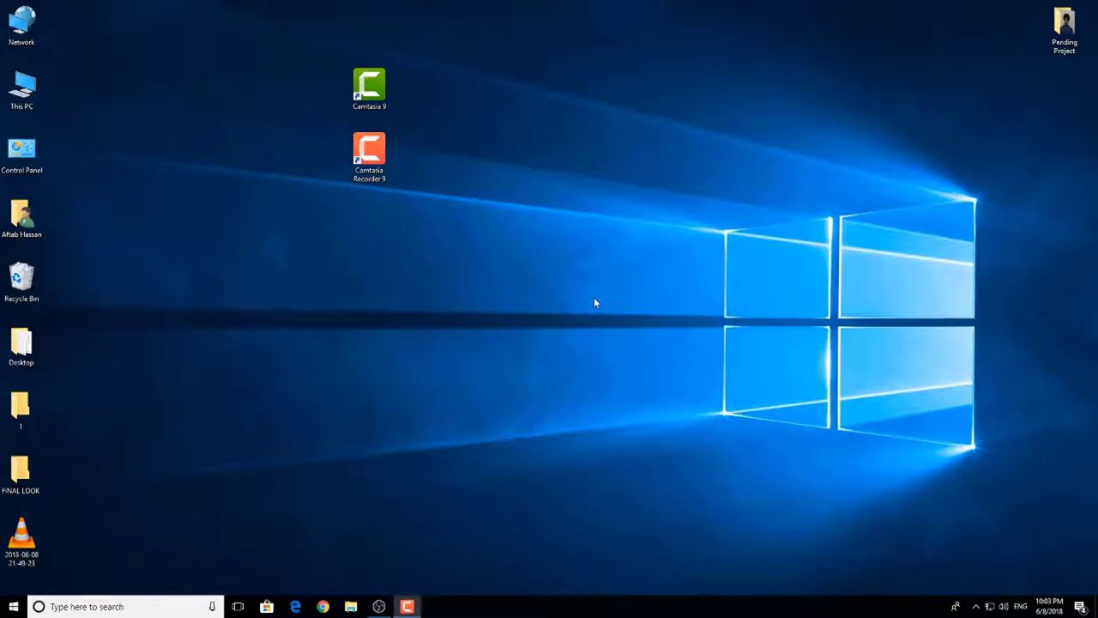
click(407, 606)
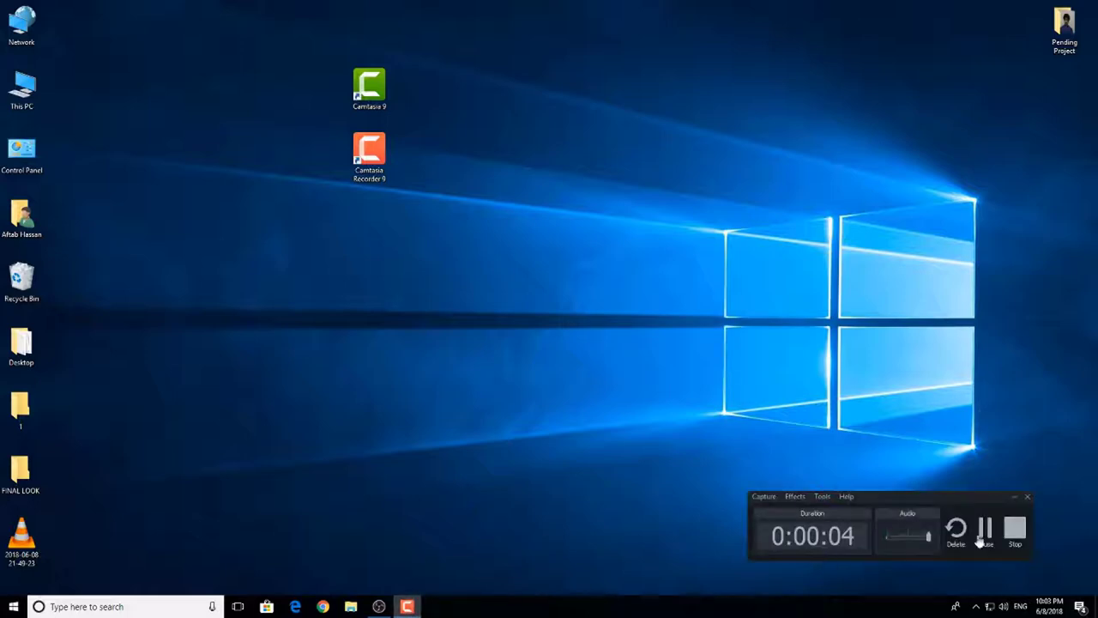
click(1015, 528)
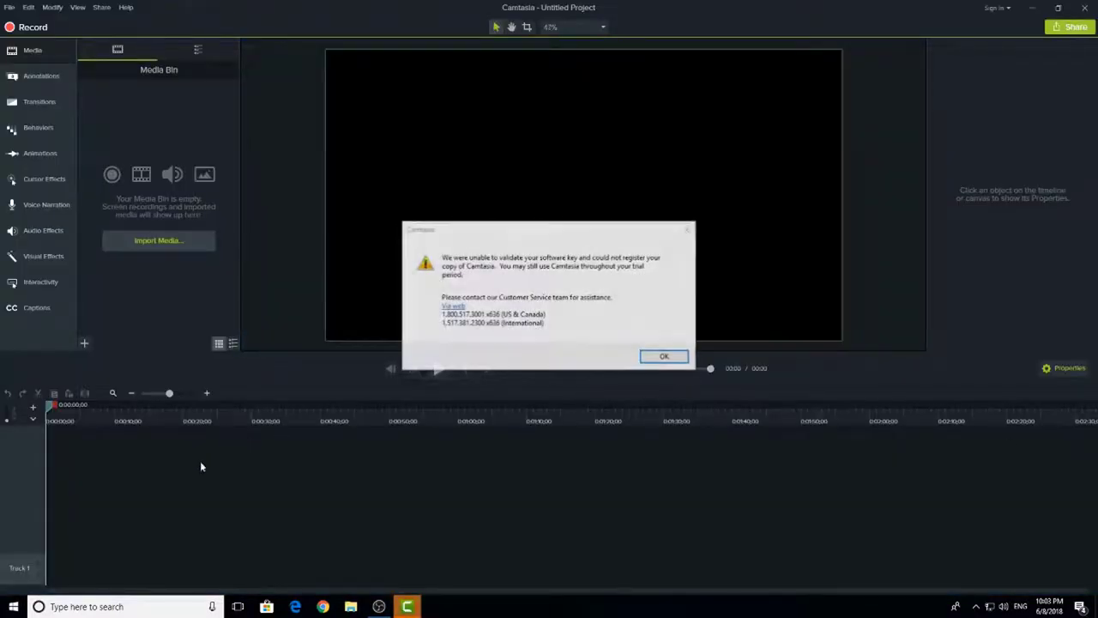
Dismiss the software key message and group the recorded screen and audio clips on the timeline.
click(657, 357)
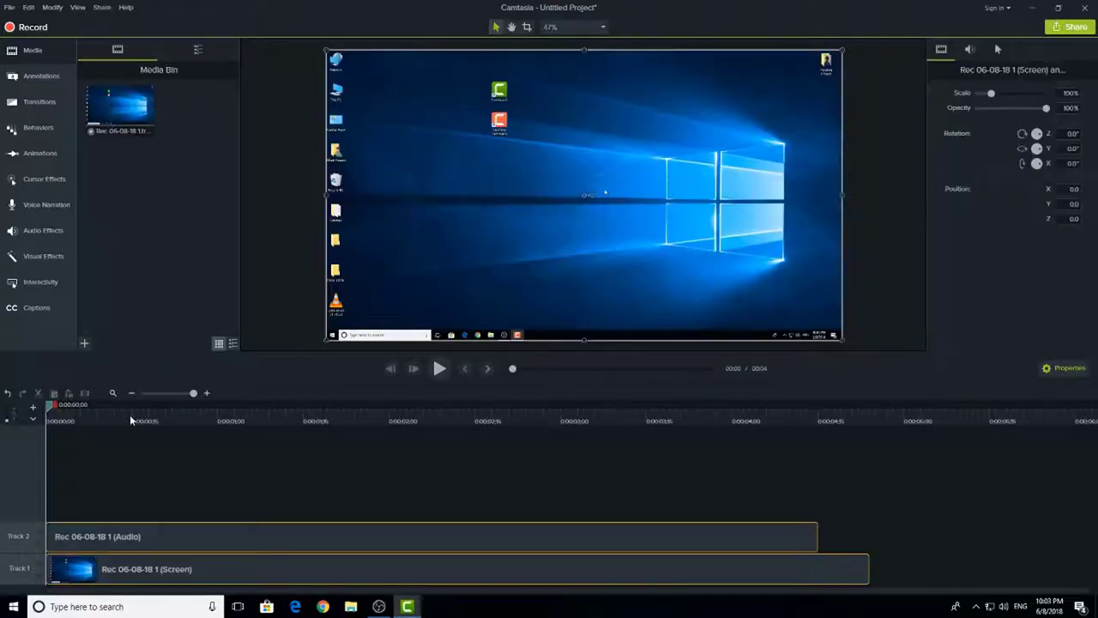
click(420, 474)
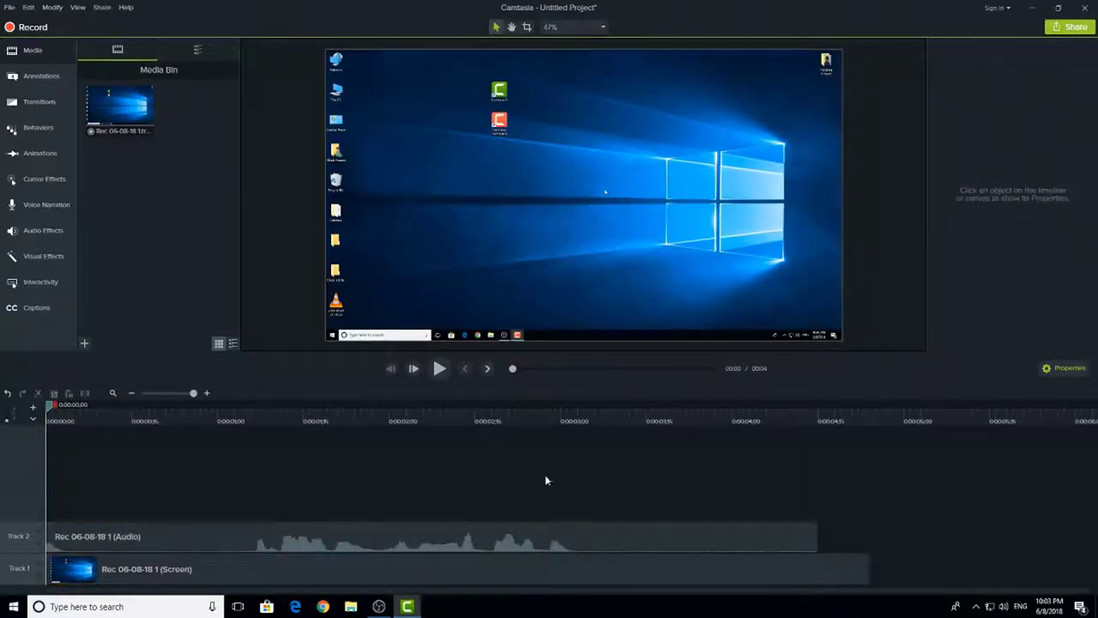
drag(545, 480, 440, 584)
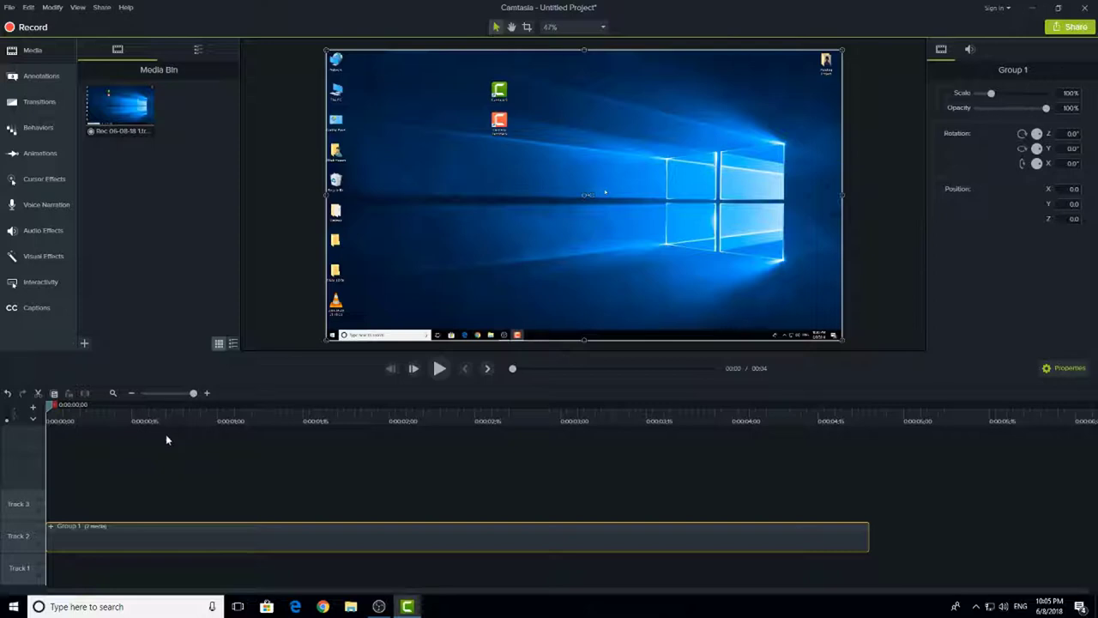
click(445, 479)
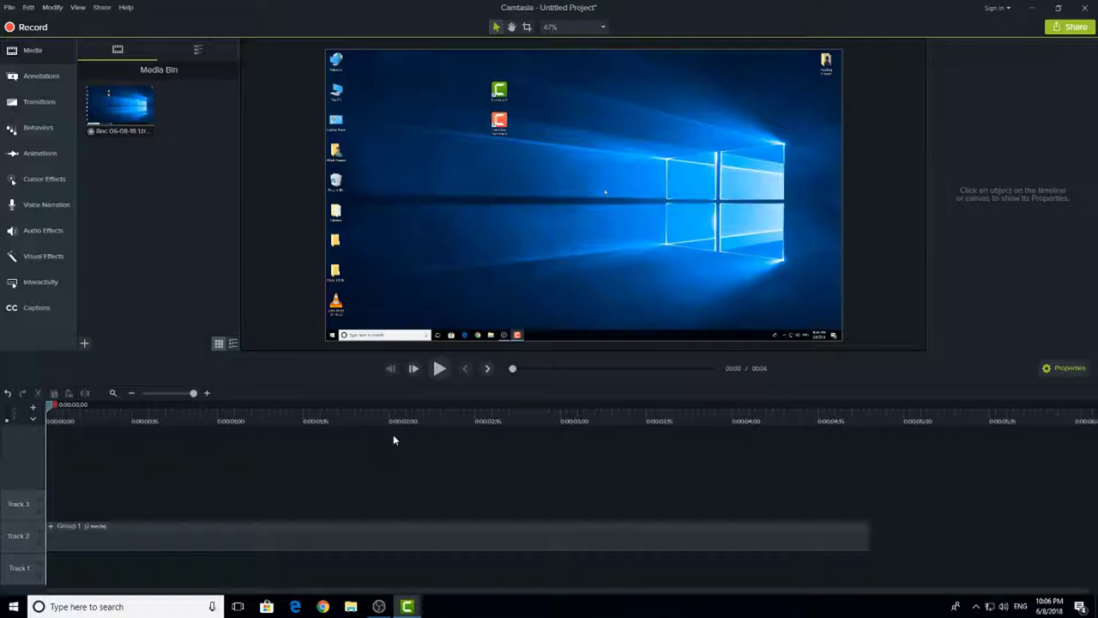
View the sharing destinations for the project and pick the local file option.
drag(176, 422, 2, 440)
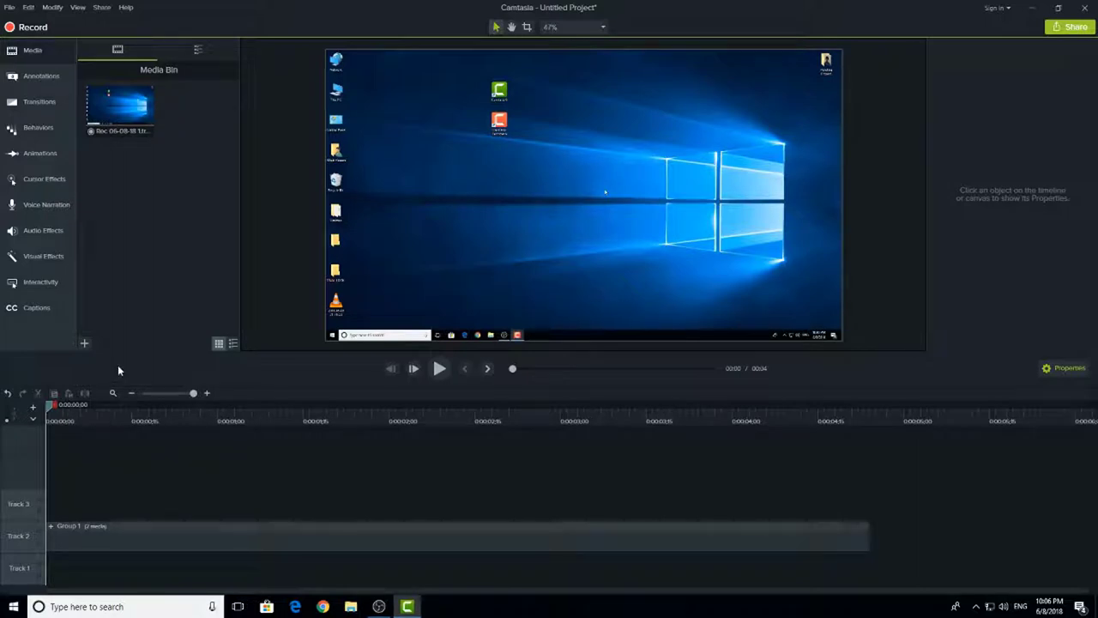
click(1070, 27)
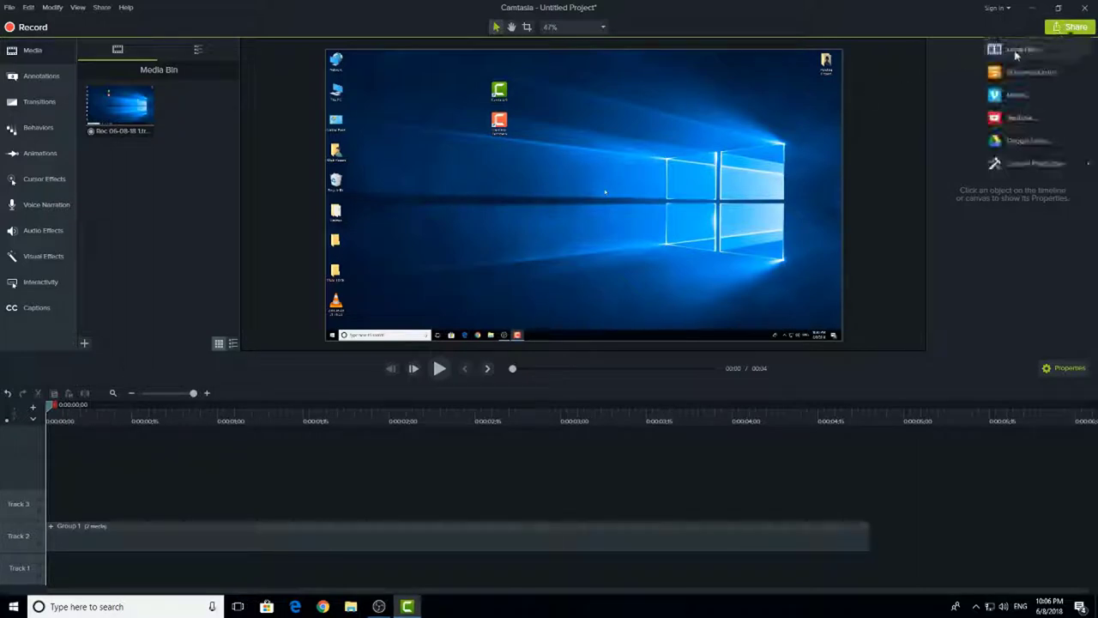
click(1012, 50)
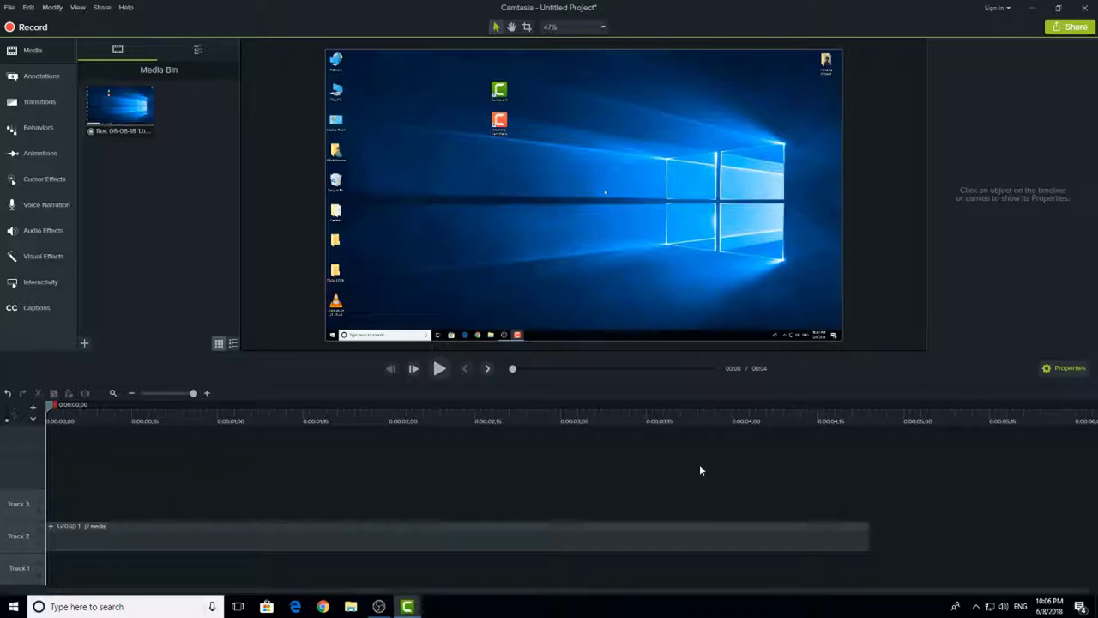
Play the recorded clip on the timeline, and close the editor without saving the project.
key(space)
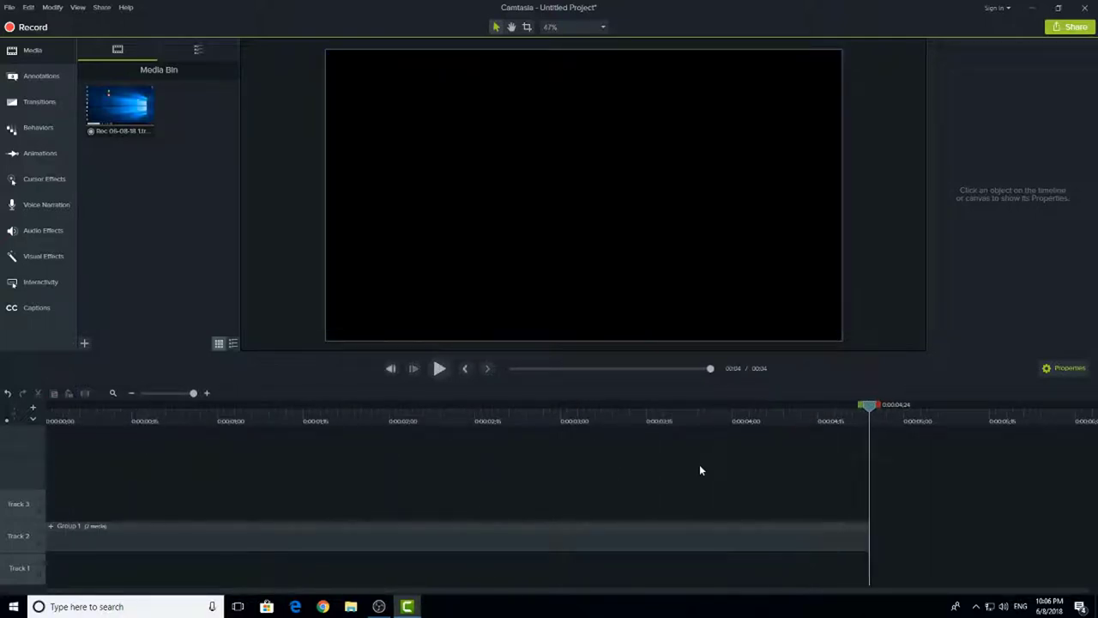
click(796, 422)
key(alt+F4)
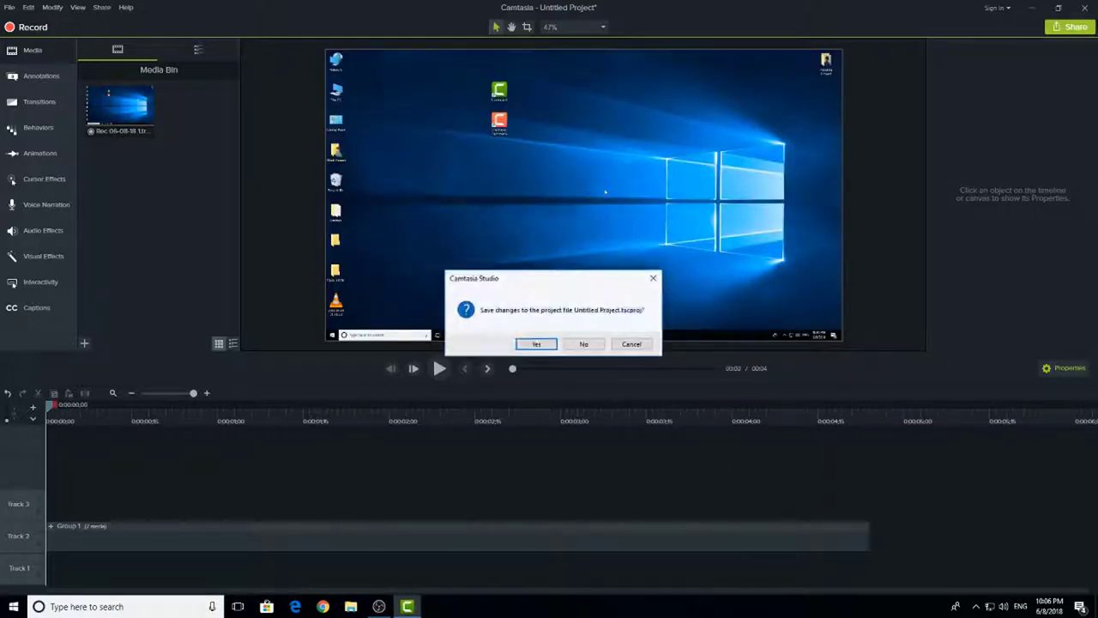
click(583, 343)
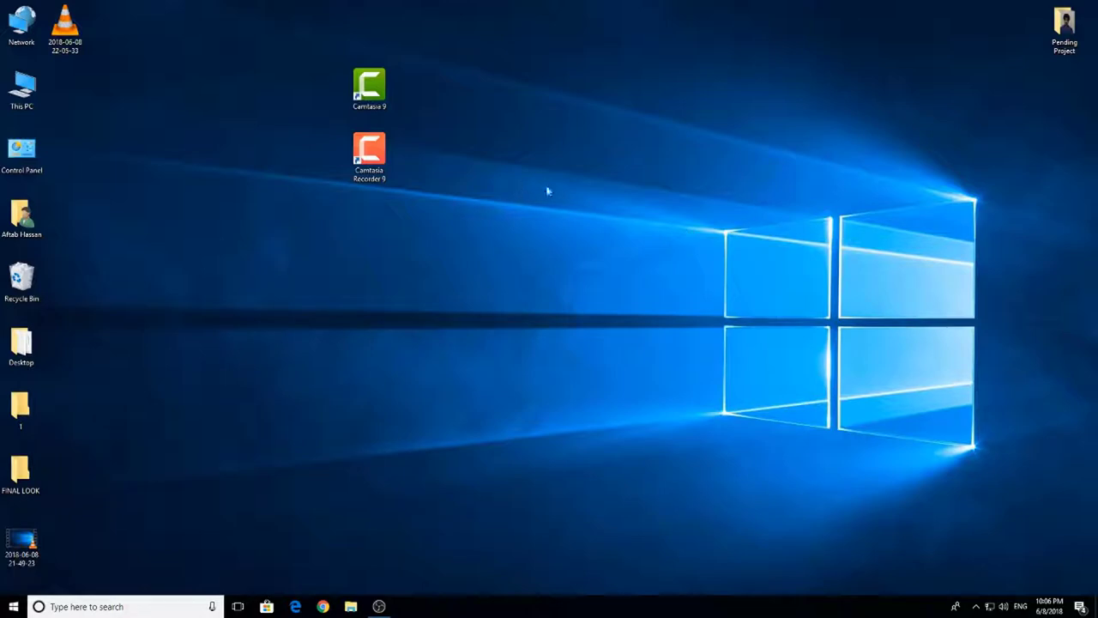
Open Camtasia Recorder 9 from the desktop and move its window to the middle of the desktop.
click(384, 173)
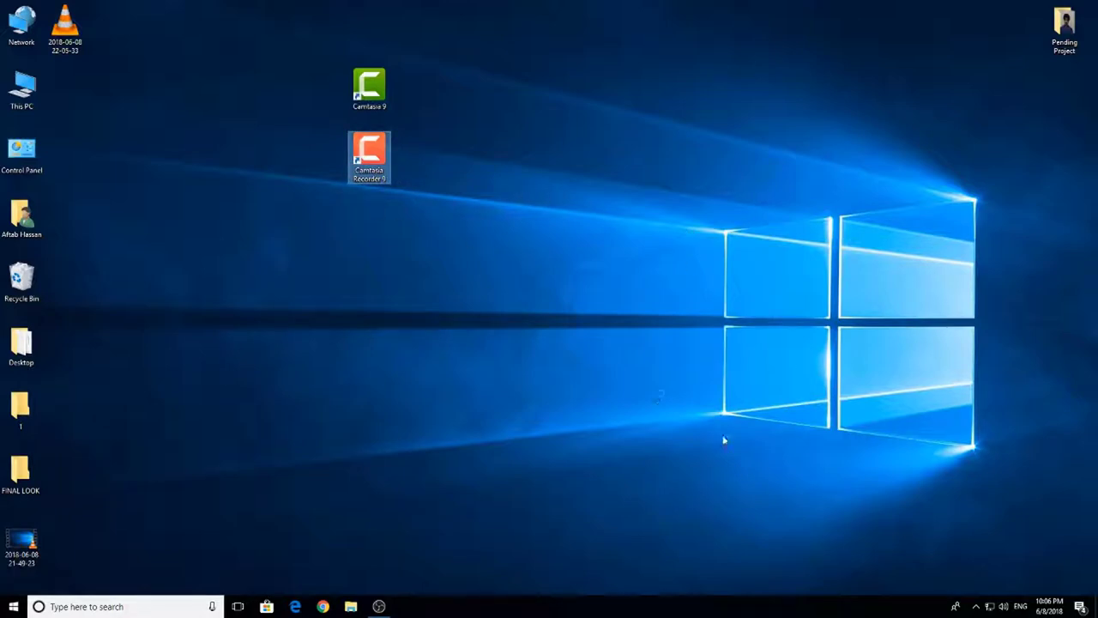
drag(903, 500, 537, 339)
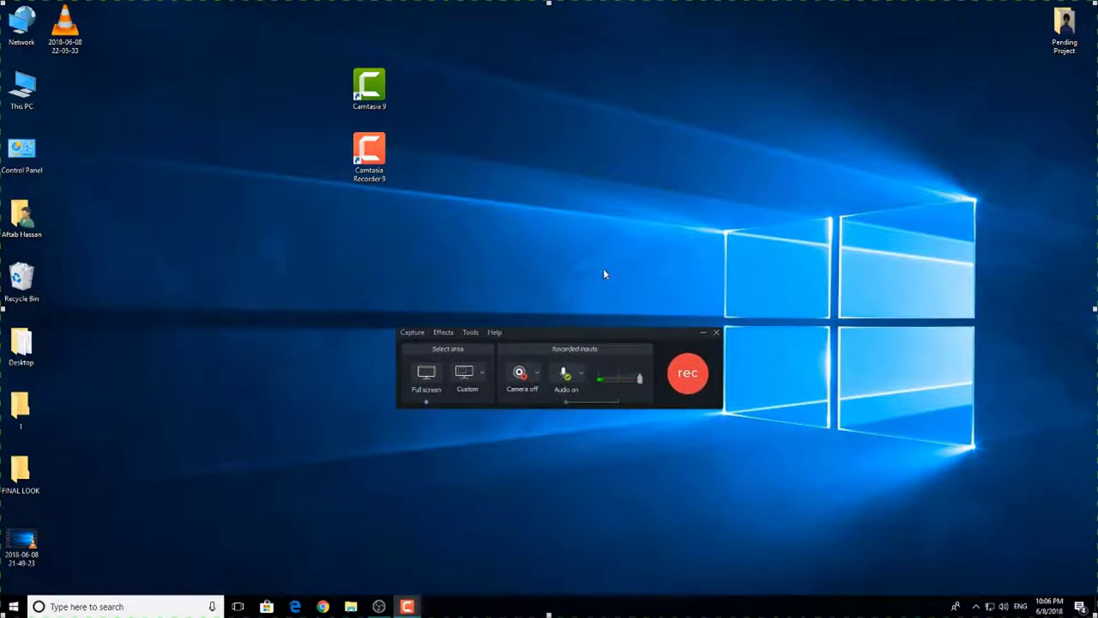